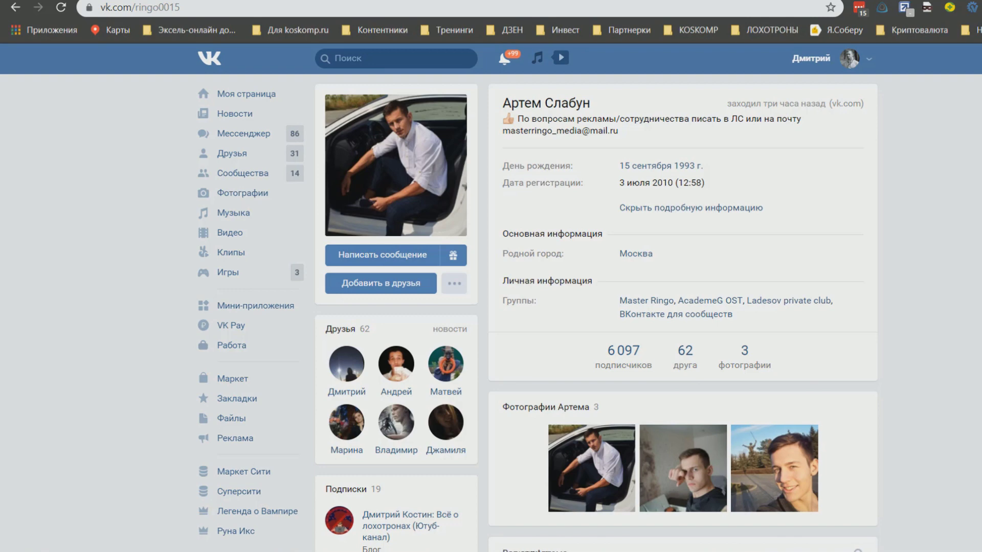
- Look through the blogger's VK profile, including the personal details, friends and photos
scroll(491, 307, down, 2)
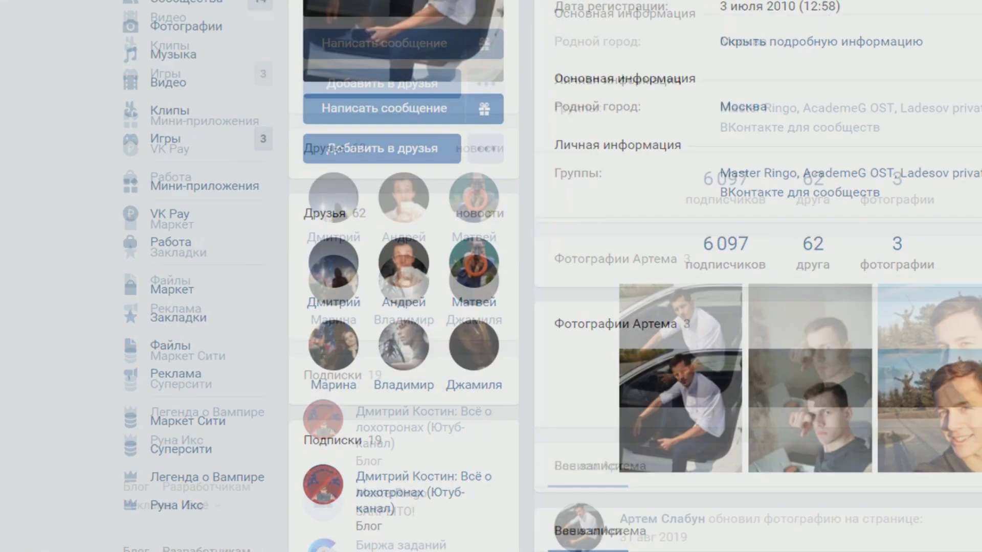
scroll(491, 276, down, 3)
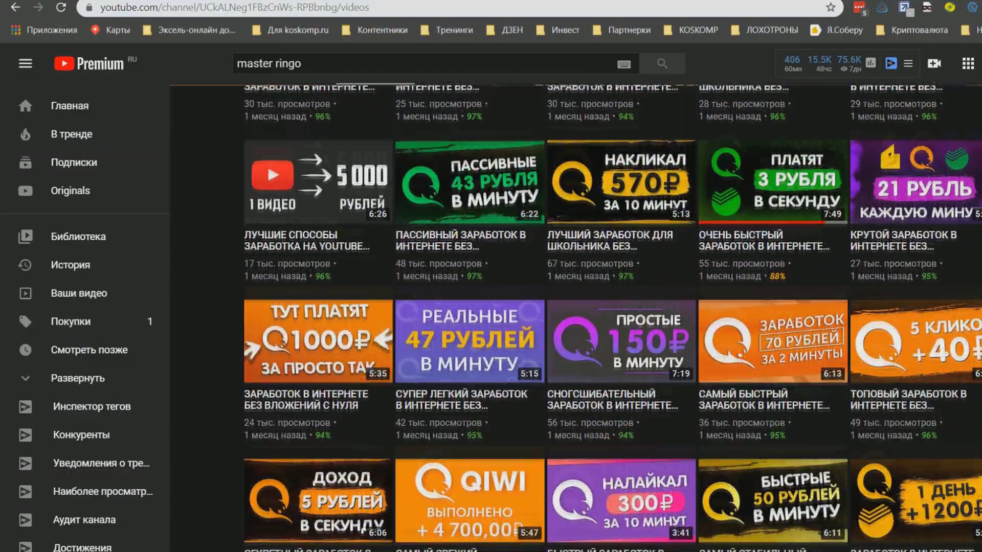
- Browse the video list of the Master Ringo channel on YouTube, examining the earnings claims in titles and thumbnails
scroll(613, 287, down, 3)
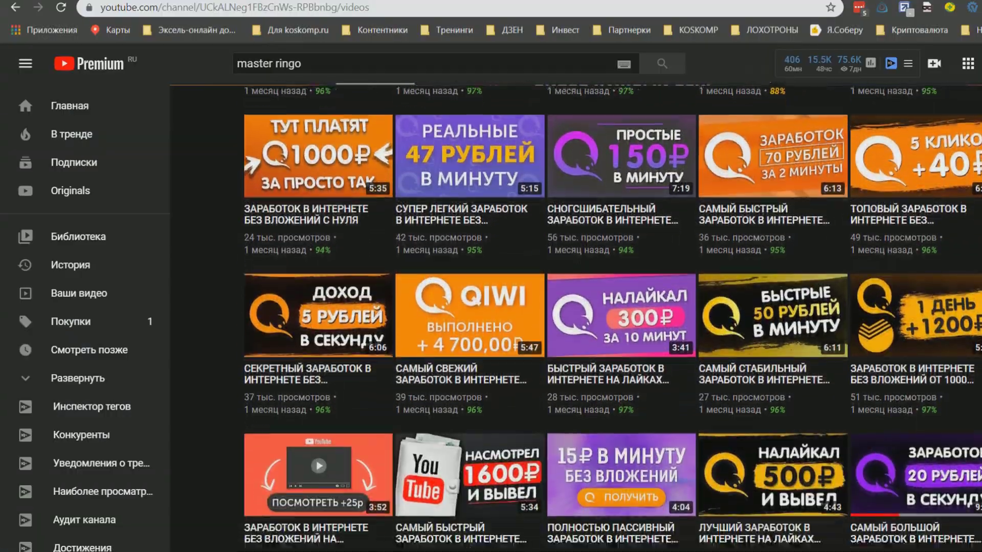
scroll(612, 317, down, 4)
scroll(612, 317, down, 4)
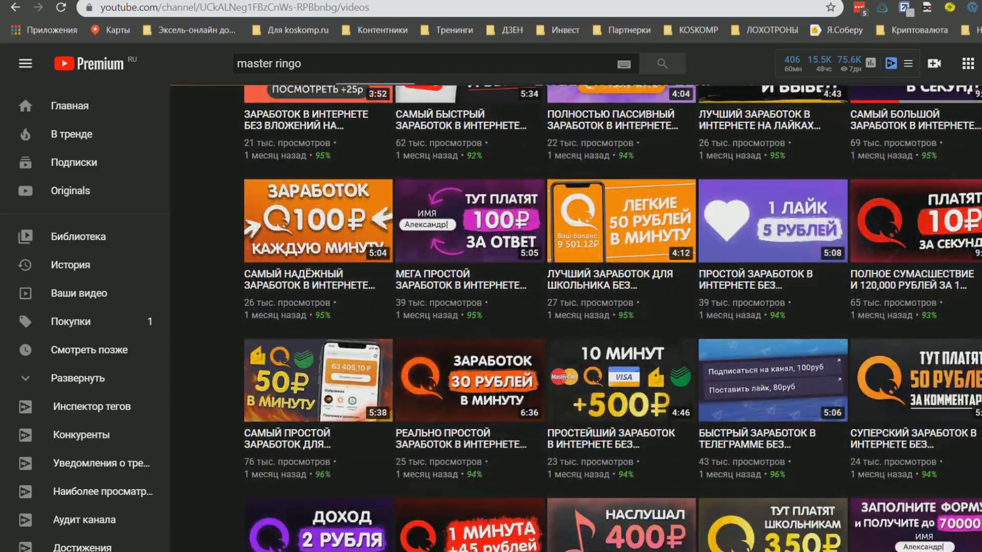
scroll(613, 317, down, 6)
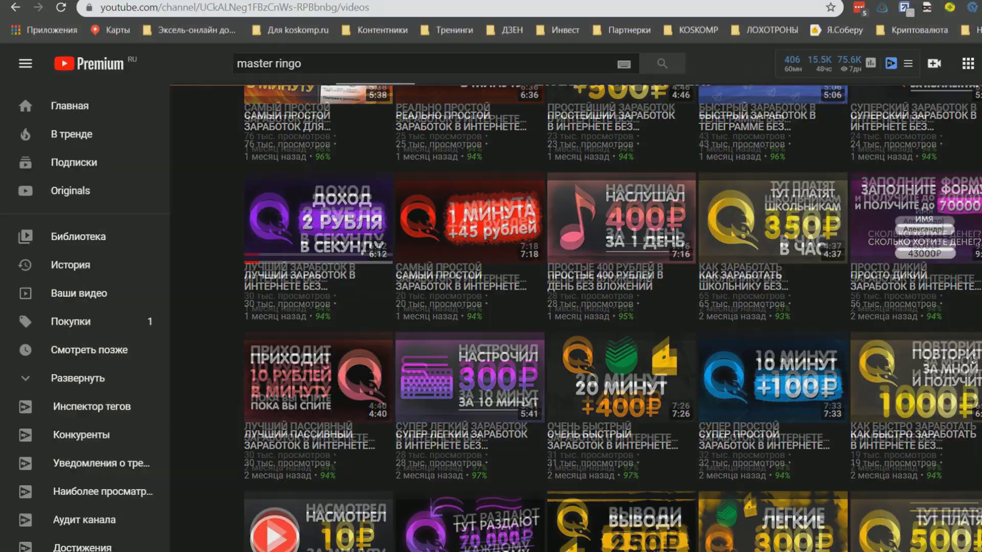
scroll(612, 318, down, 3)
scroll(613, 318, down, 3)
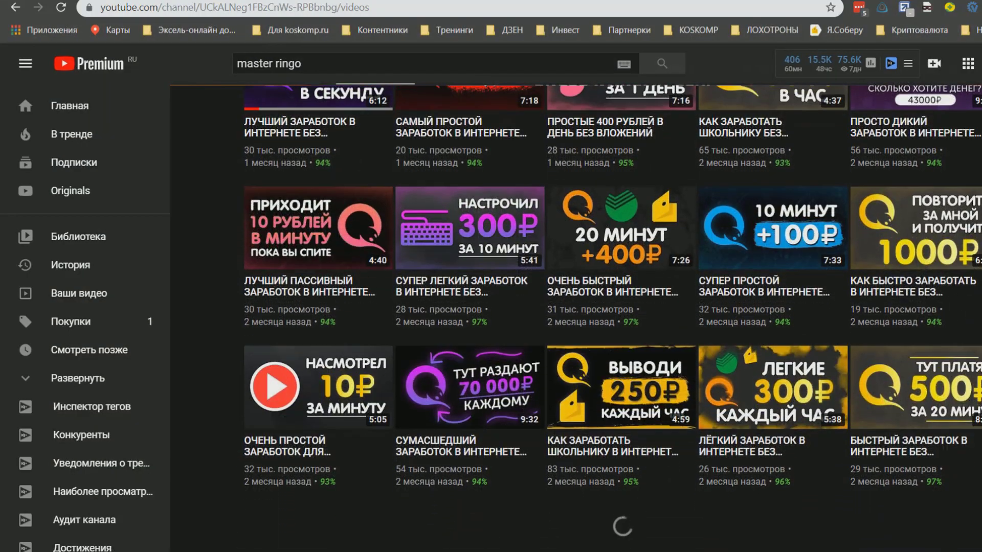
scroll(613, 319, down, 7)
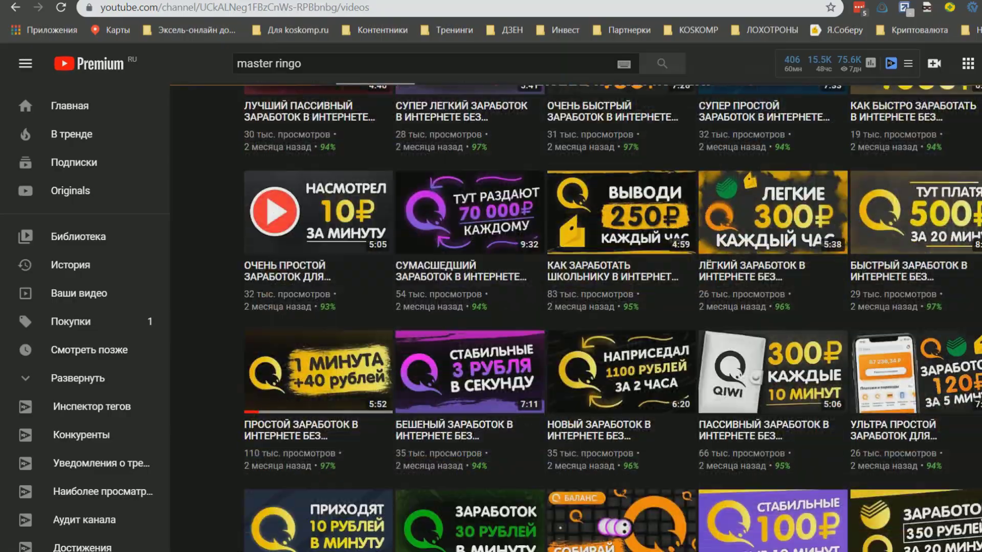
scroll(613, 318, down, 3)
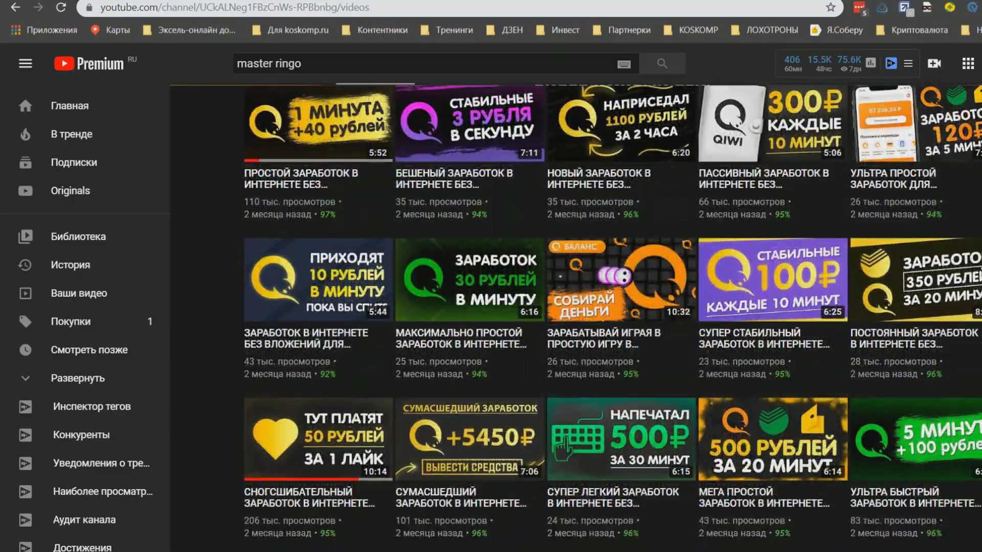
scroll(613, 318, down, 2)
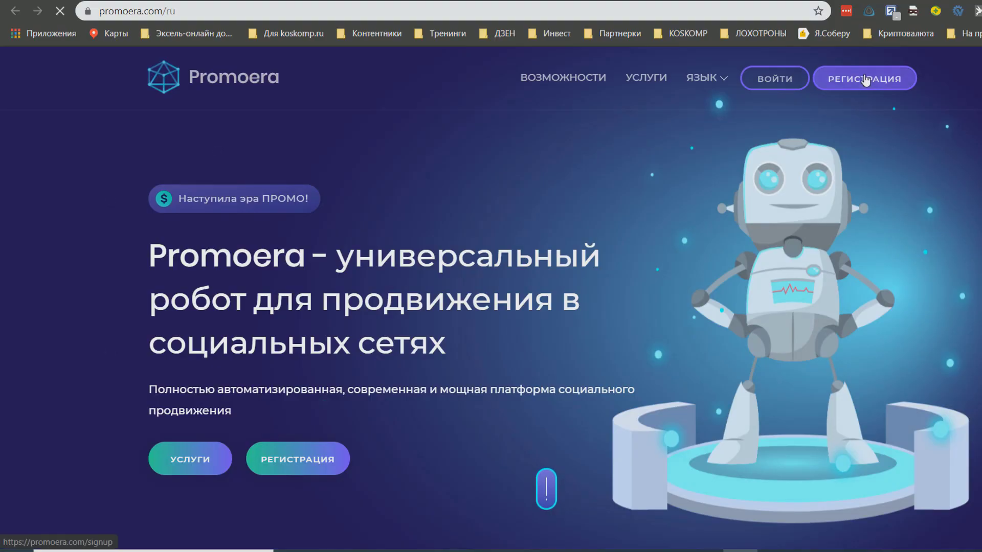
- Register on promoera.com, save the account's login credentials in the browser and follow the dashboard link to Соцактивность
click(865, 81)
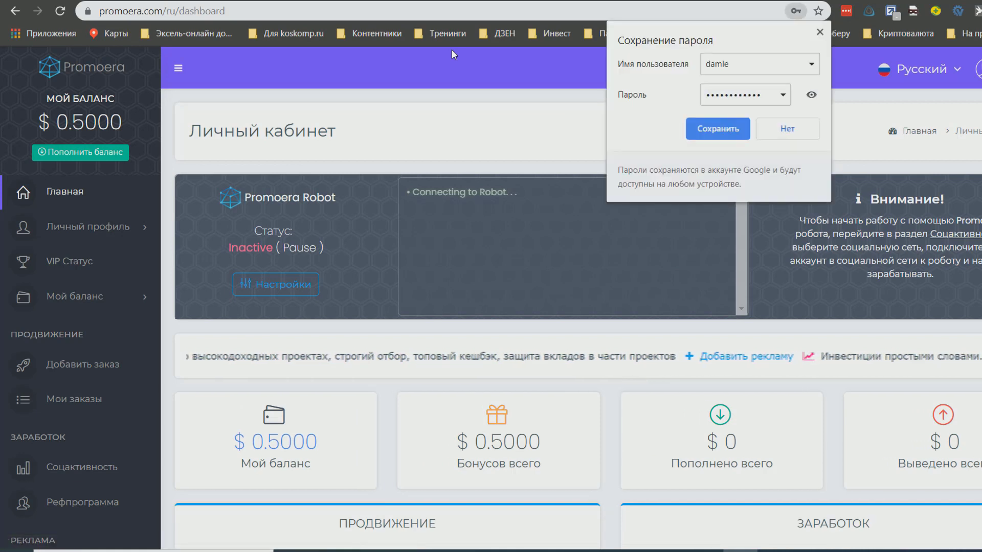
click(718, 128)
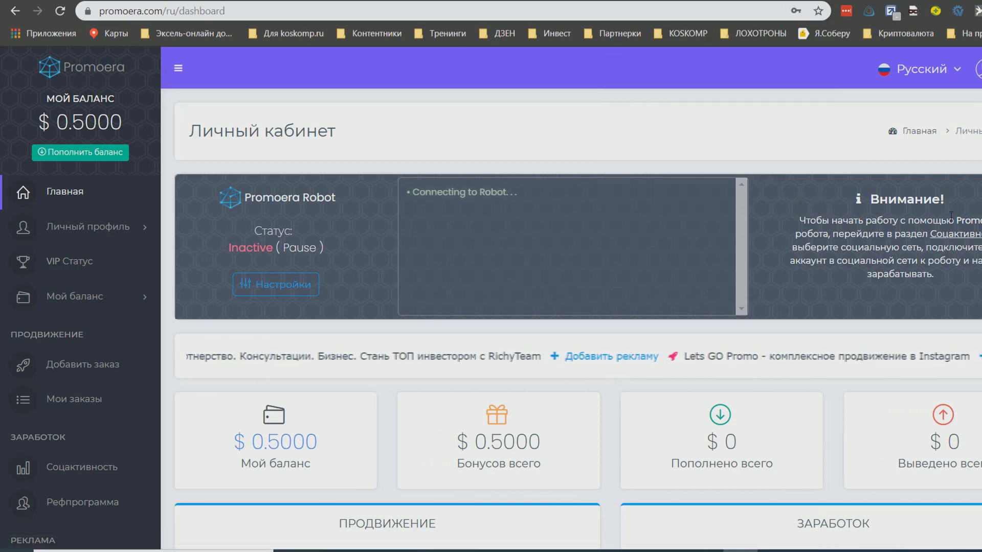
click(953, 237)
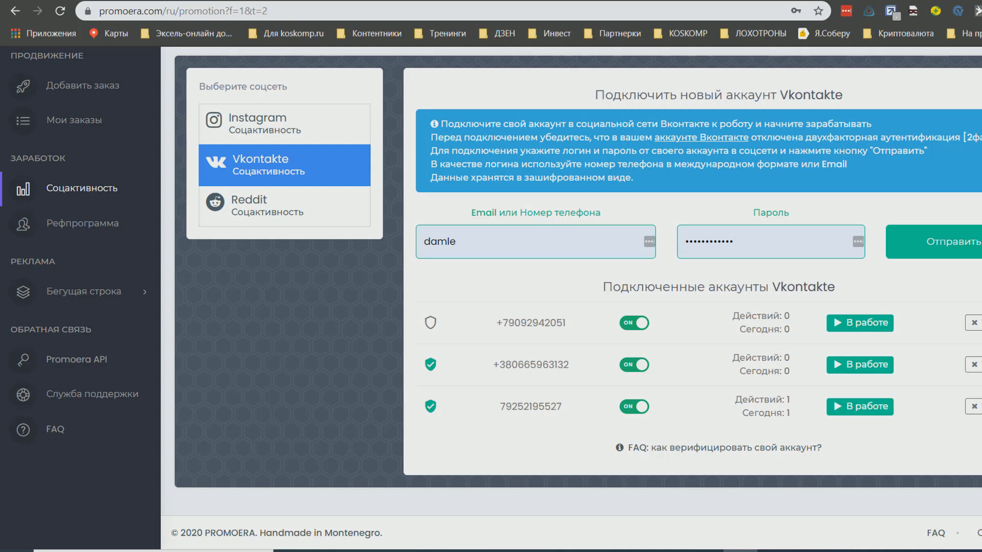
- Check the system date, and open the Vkontakte page of the Соцактивность section to review the connected accounts
key(super+alt+d)
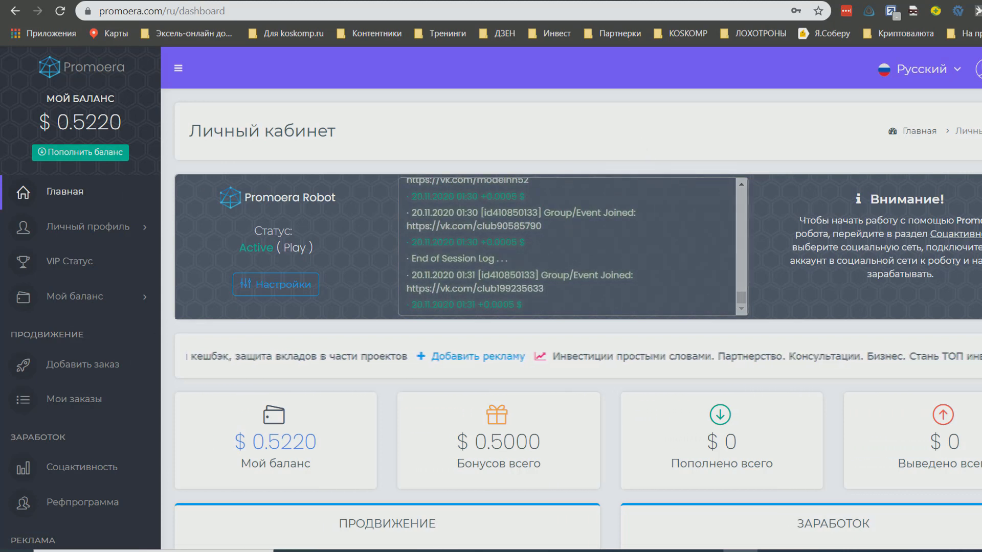
click(975, 235)
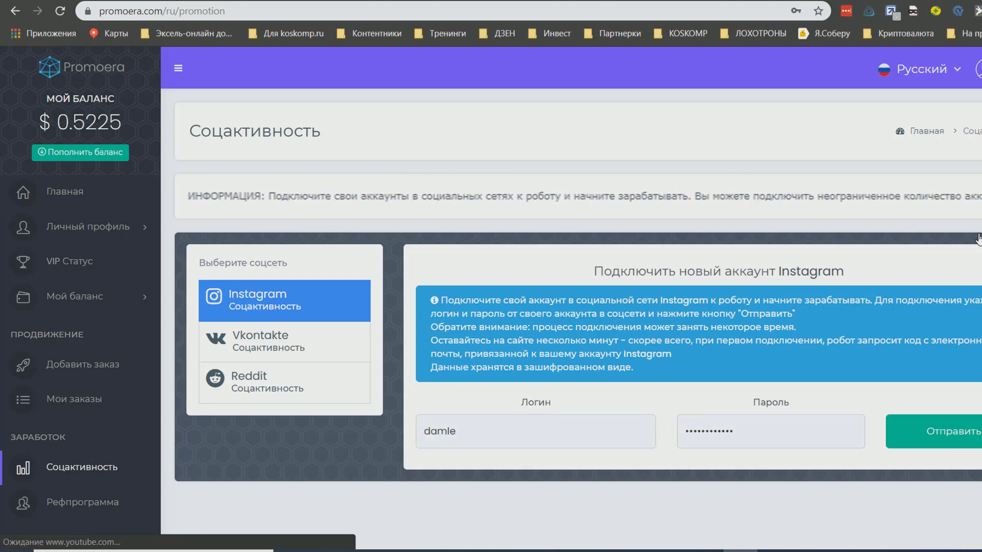
scroll(977, 238, down, 5)
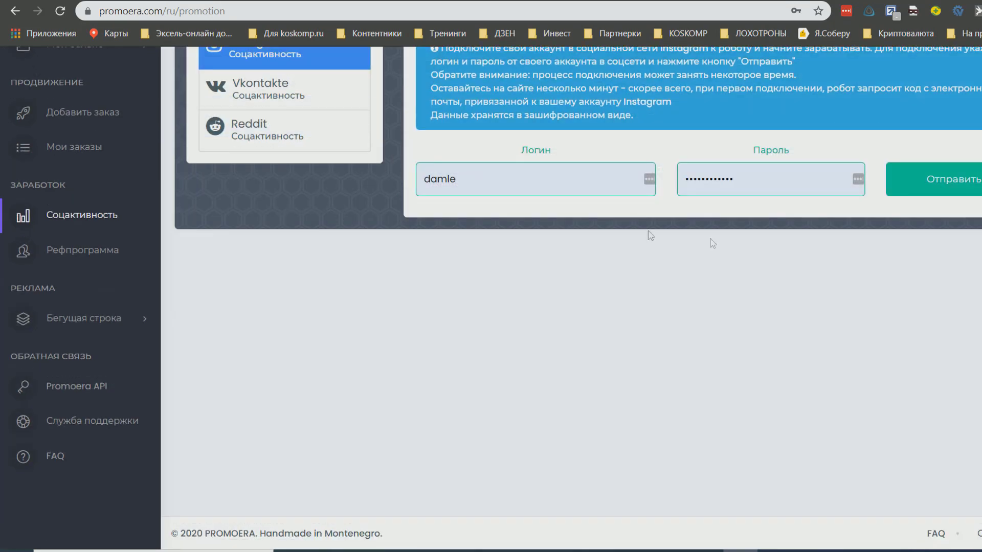
scroll(704, 269, up, 3)
click(297, 238)
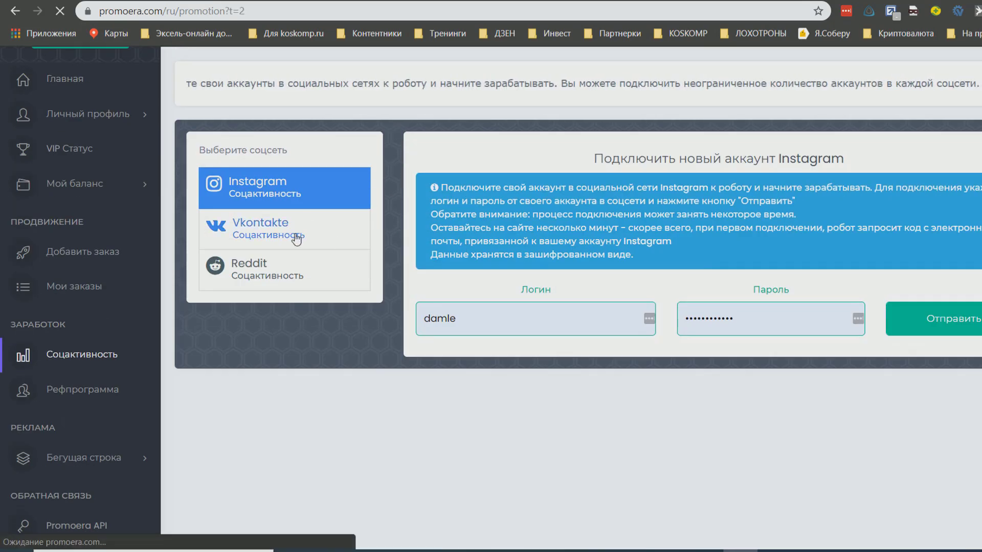
scroll(297, 238, down, 5)
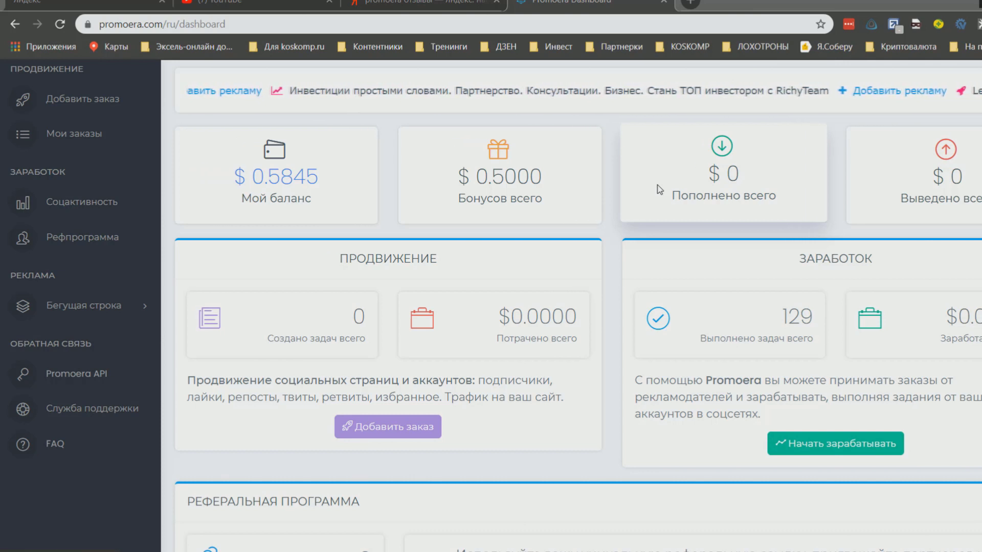
- Open the RichyTeam advertisement from the Promoera ticker and look over the richyprofit.com blog
click(614, 92)
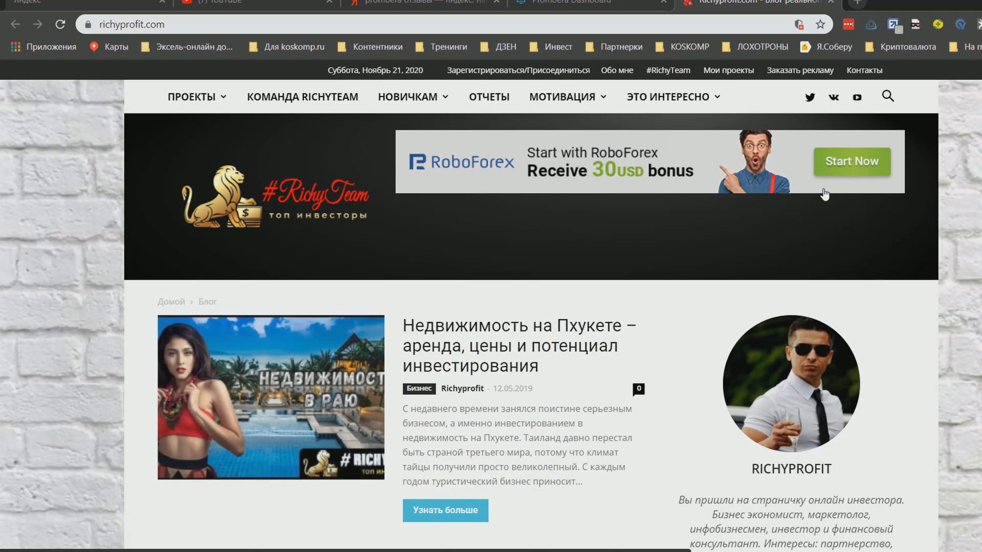
scroll(633, 237, down, 2)
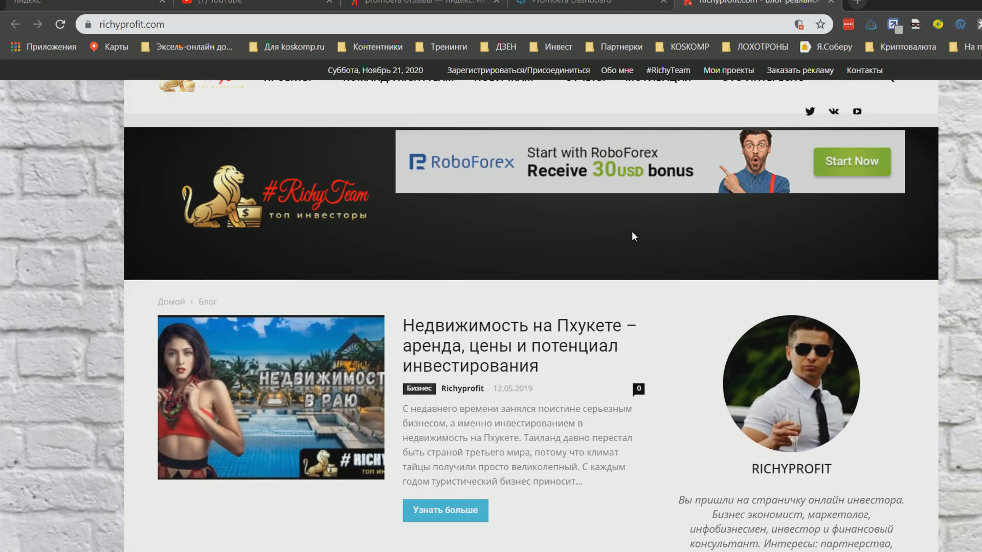
scroll(633, 307, down, 5)
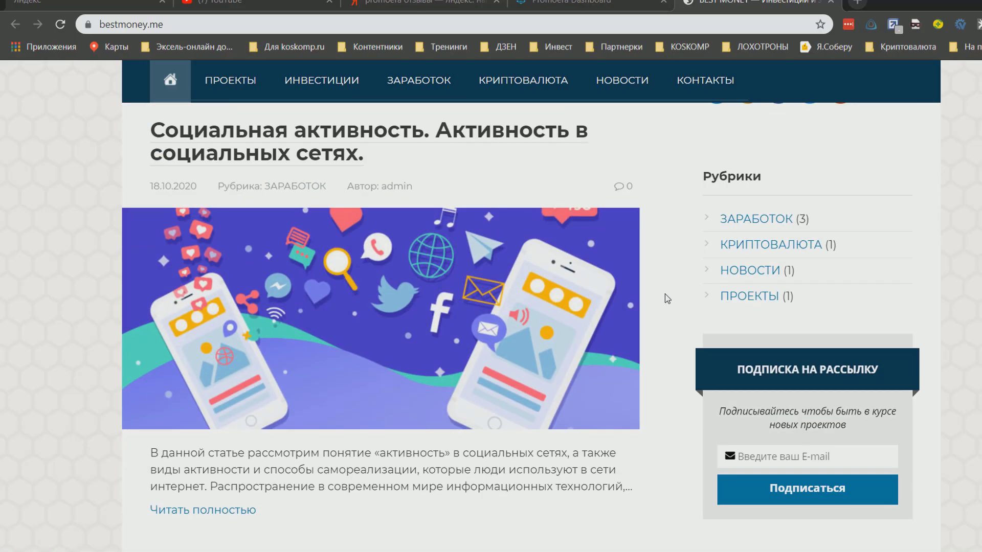
- Look through the articles on the advertised bestmoney.me site, including the one about PROMOERA
scroll(668, 299, down, 4)
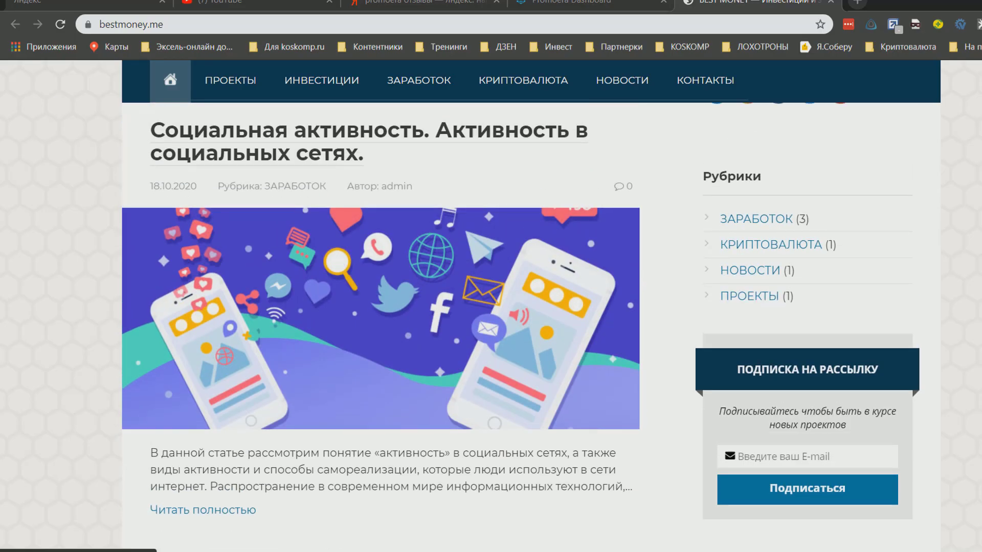
scroll(381, 327, down, 12)
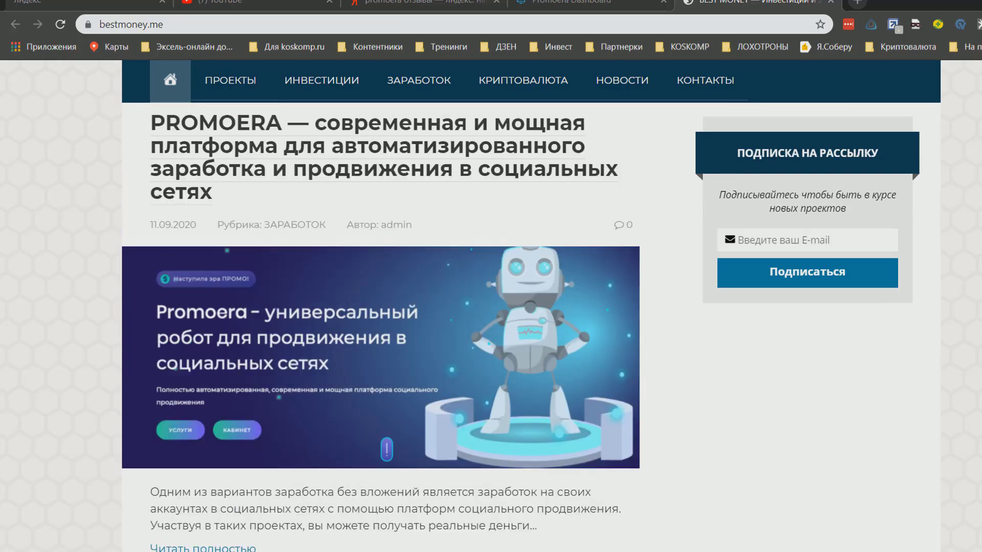
scroll(381, 328, down, 5)
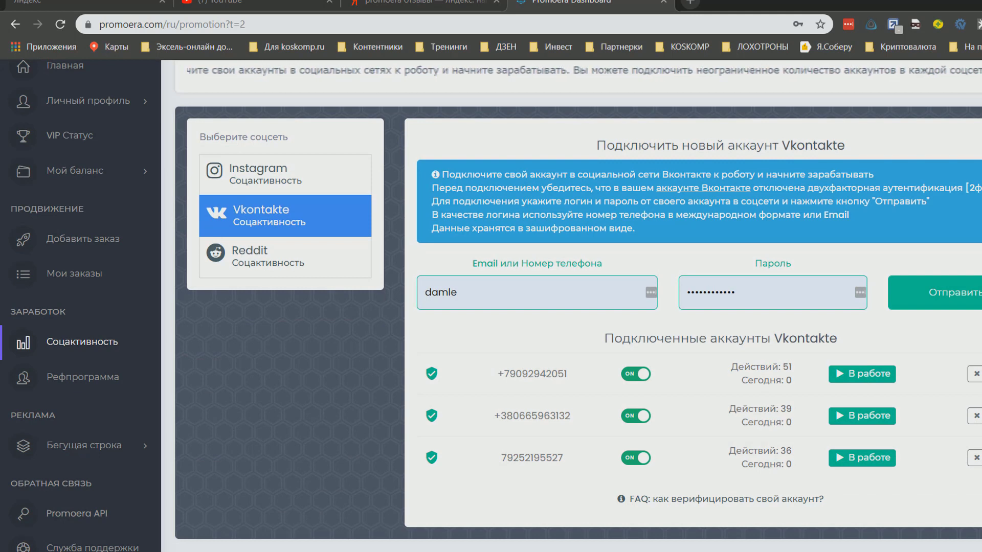
- Check the system date on the Vkontakte accounts page and again on Promoera's main dashboard
key(super+alt+d)
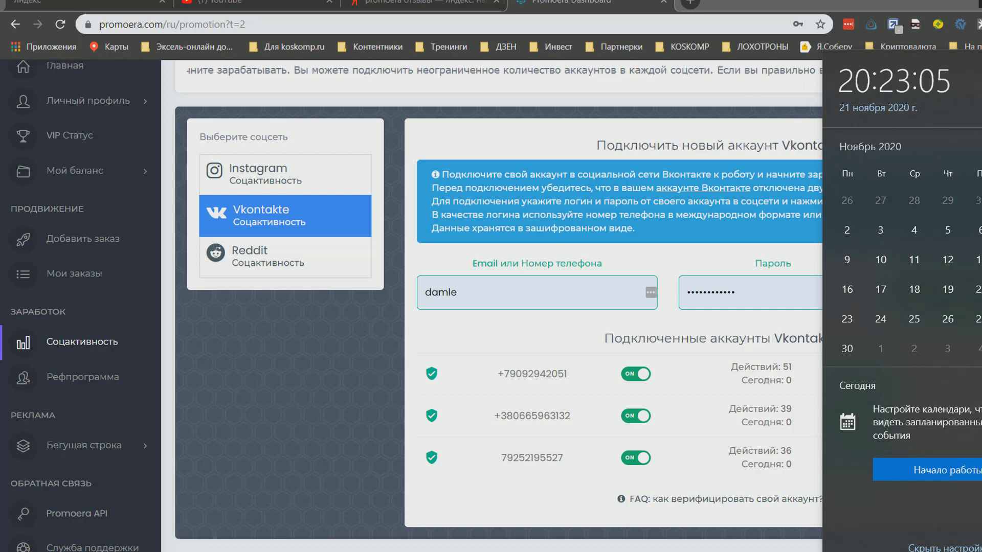
key(Escape)
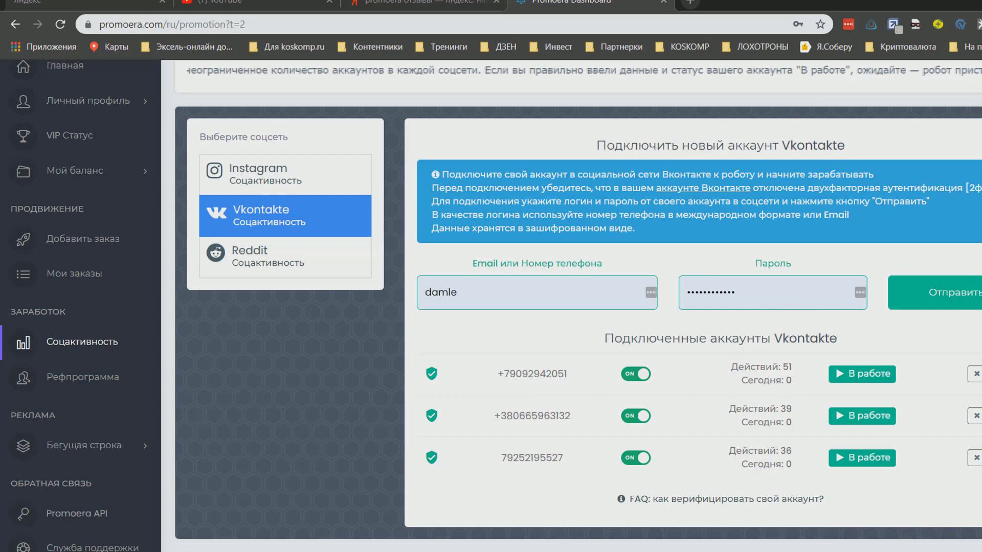
click(155, 71)
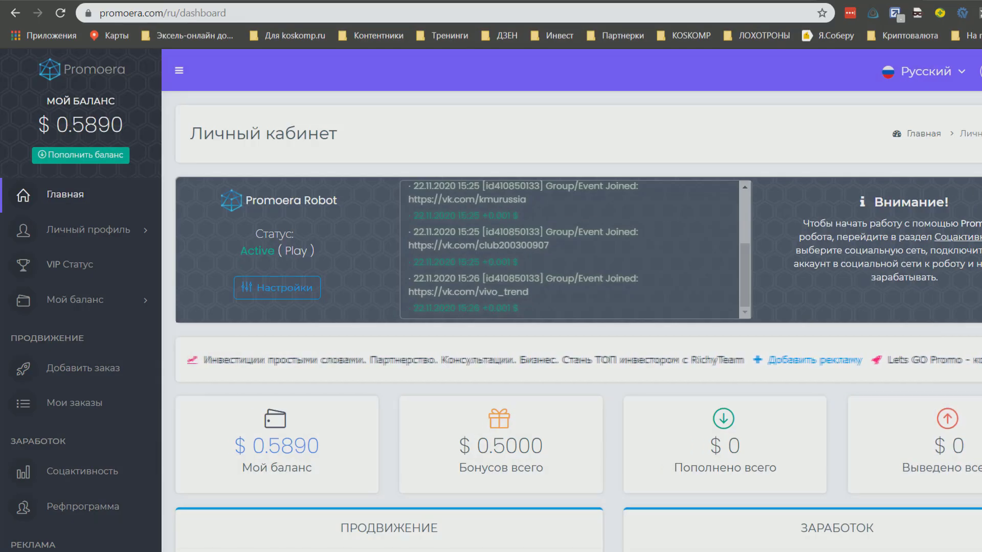
key(super+alt+d)
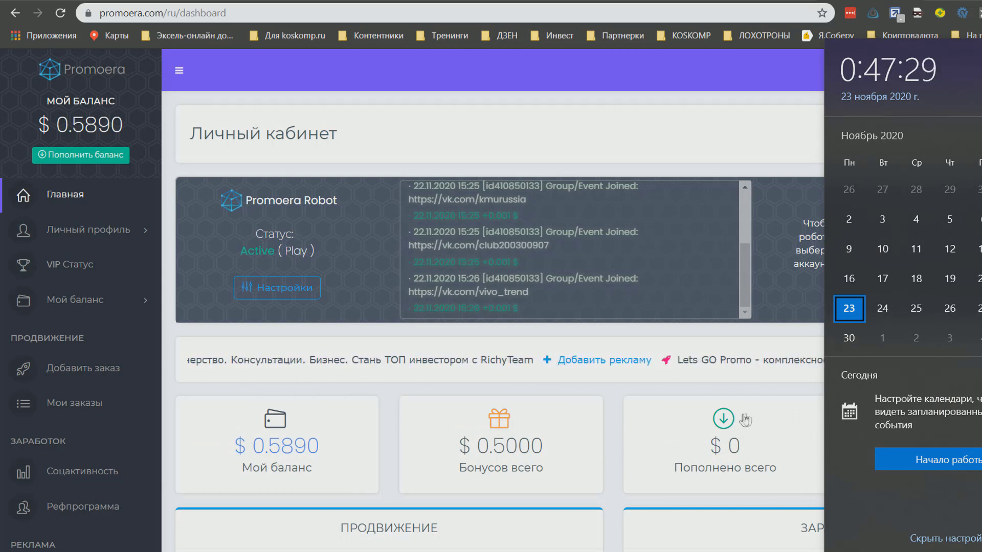
click(777, 306)
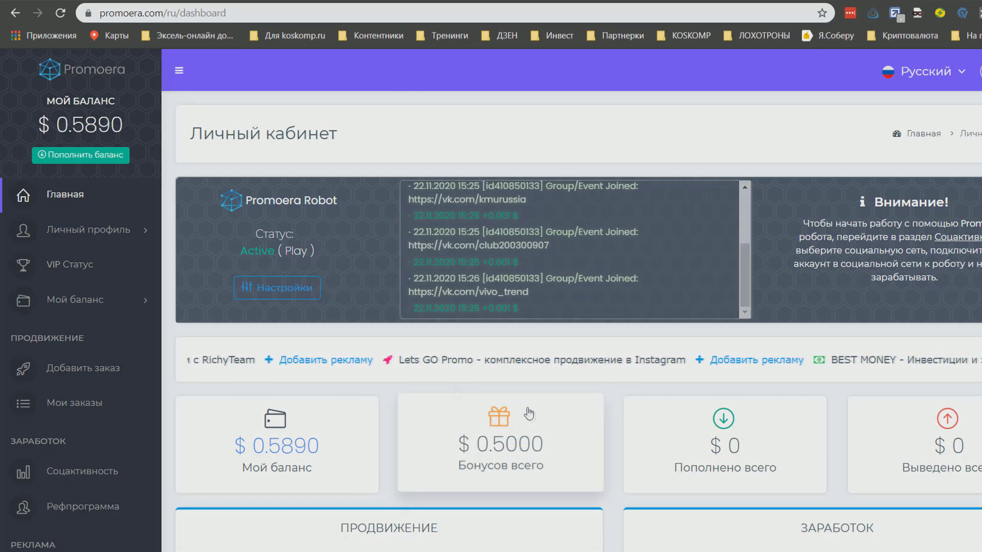
- Examine the dashboard's balance, bonus, completed-task and referral programme figures
scroll(865, 376, down, 1)
scroll(904, 425, up, 1)
scroll(904, 425, down, 3)
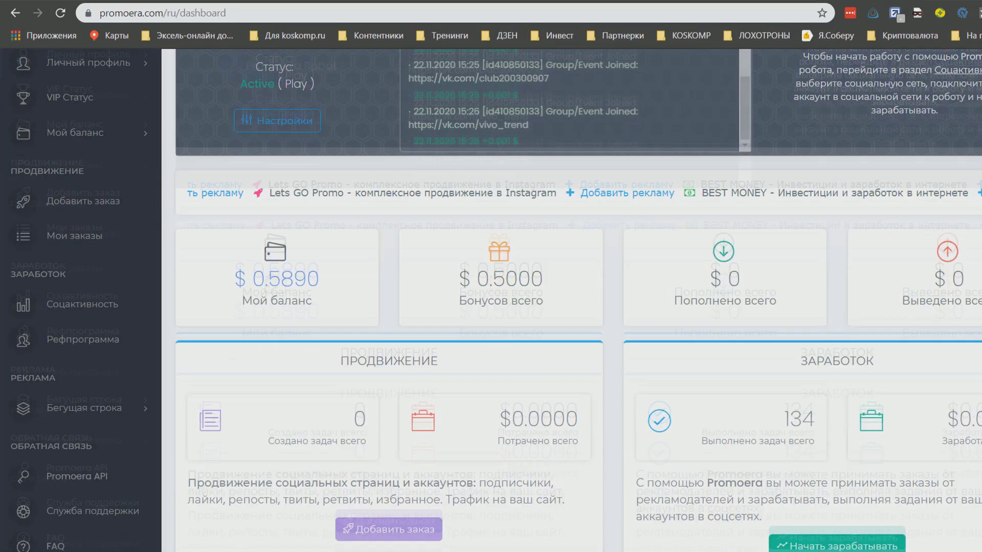
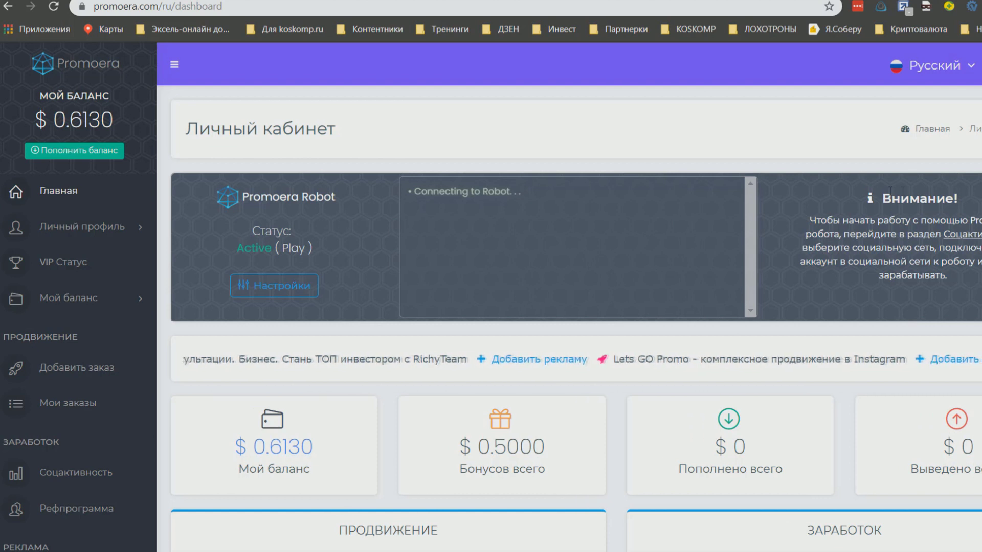
scroll(730, 126, down, 8)
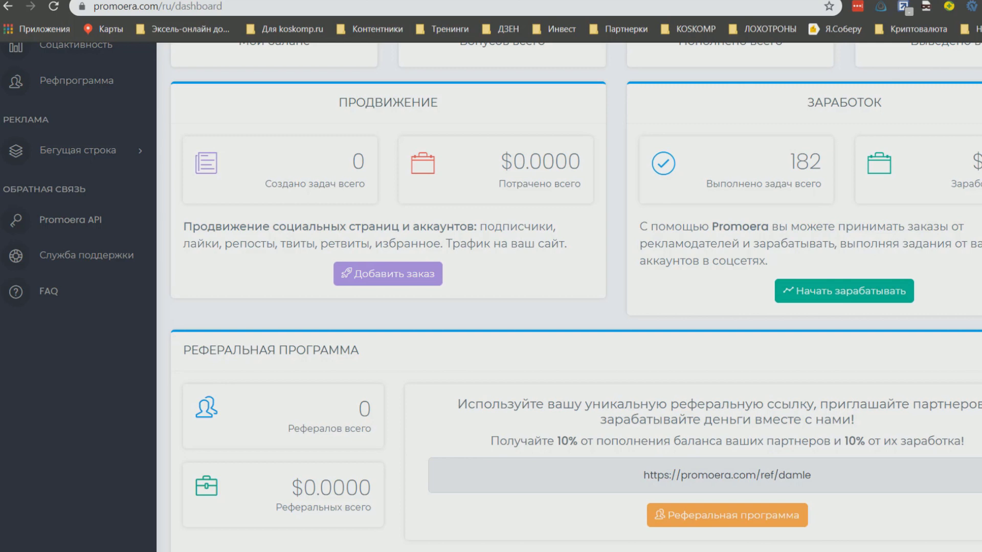
scroll(569, 297, up, 3)
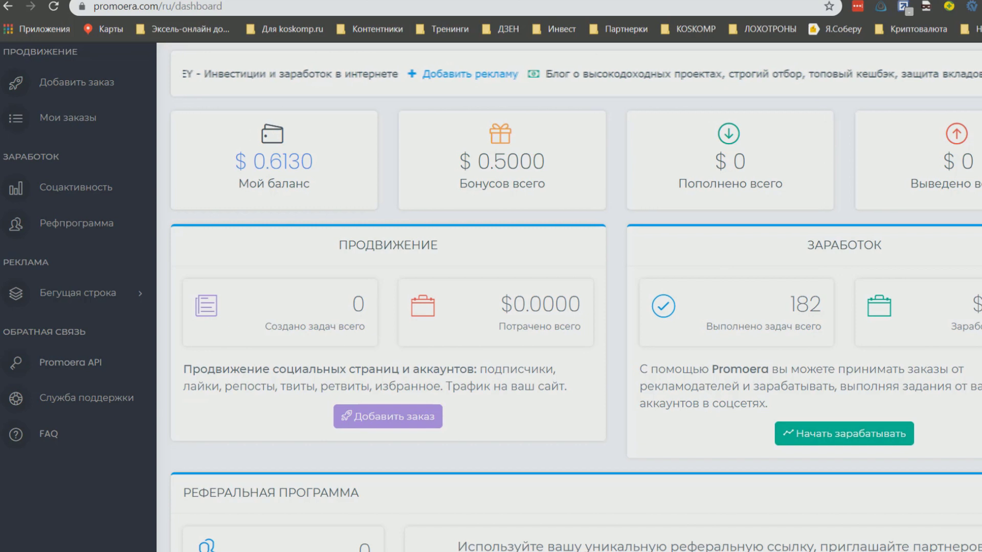
scroll(569, 296, up, 5)
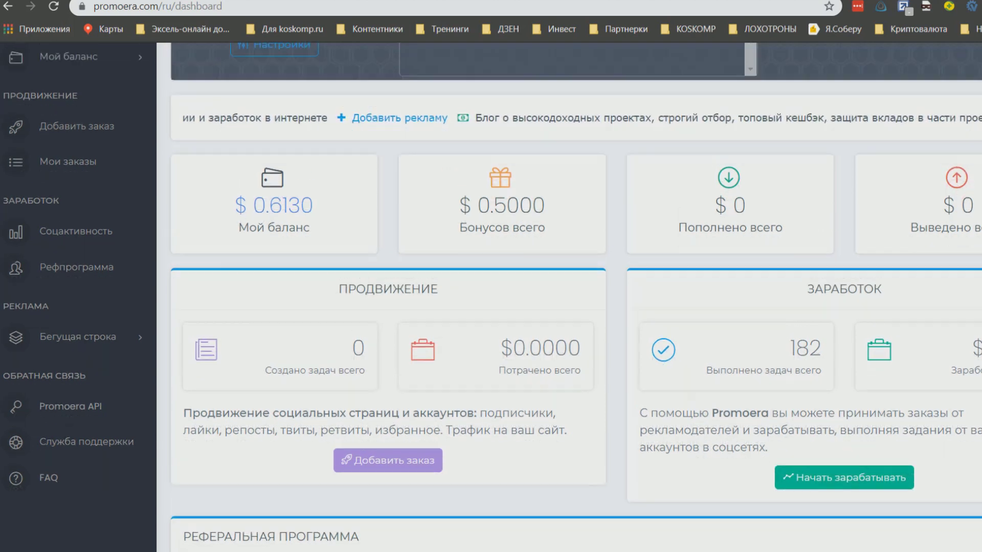
scroll(569, 297, down, 2)
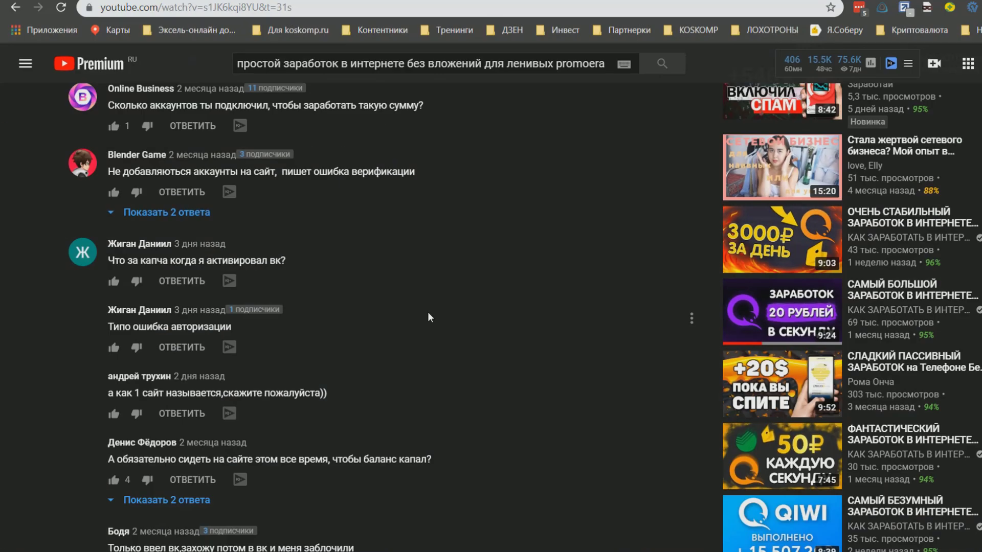
- Read the viewer comments about Promoera under the YouTube video
scroll(428, 318, down, 1)
scroll(428, 312, down, 5)
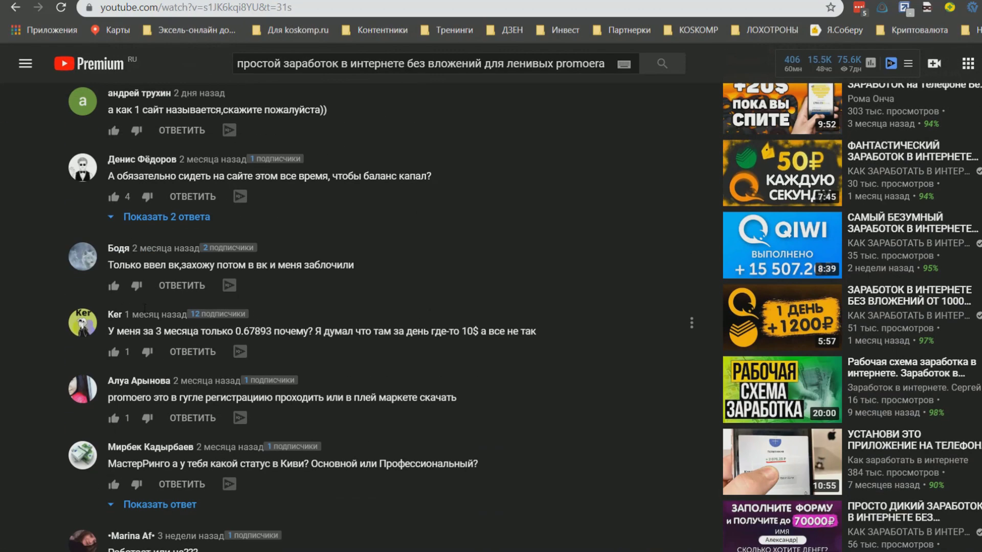
- Read the replies to the viewer comments asking about staying on the site and about guarantees against account theft
click(153, 217)
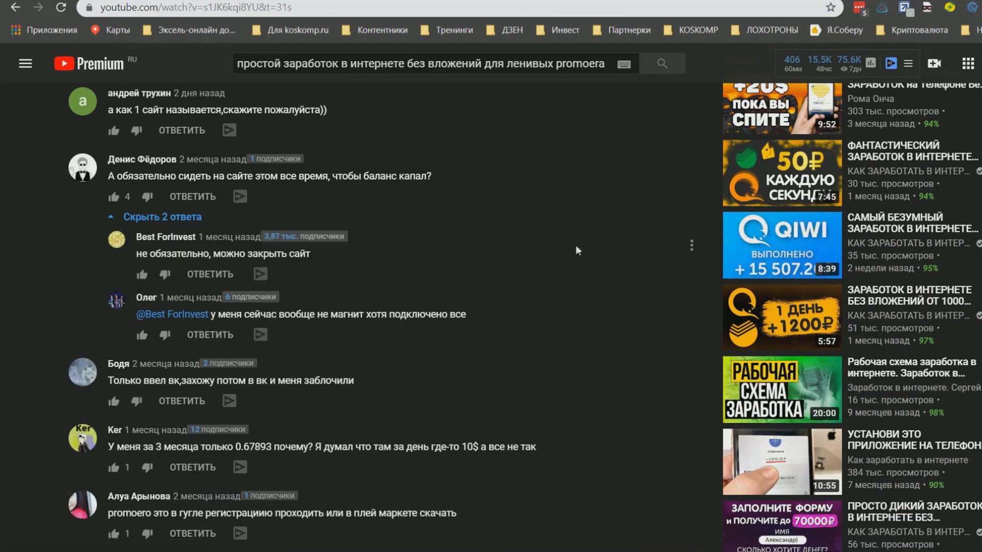
scroll(576, 246, down, 4)
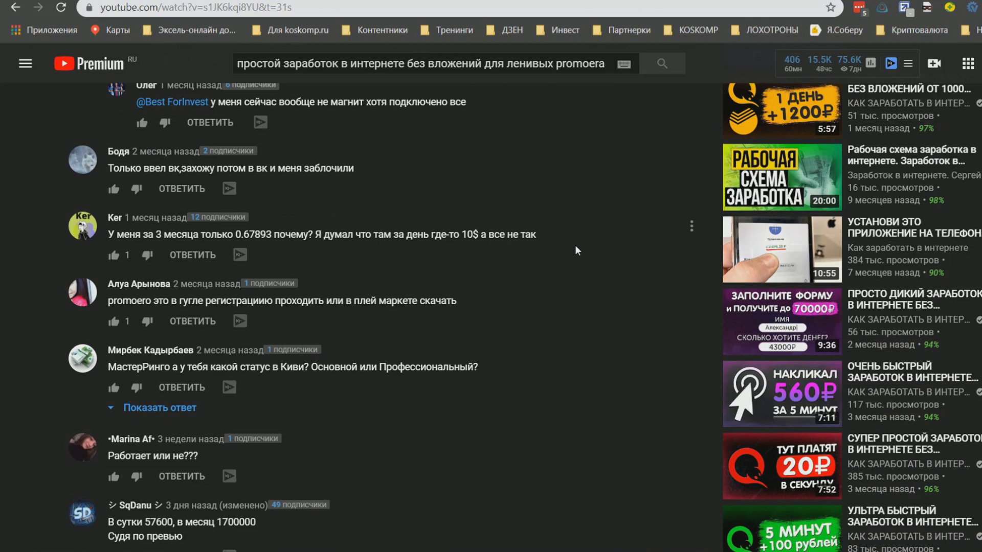
scroll(575, 244, down, 8)
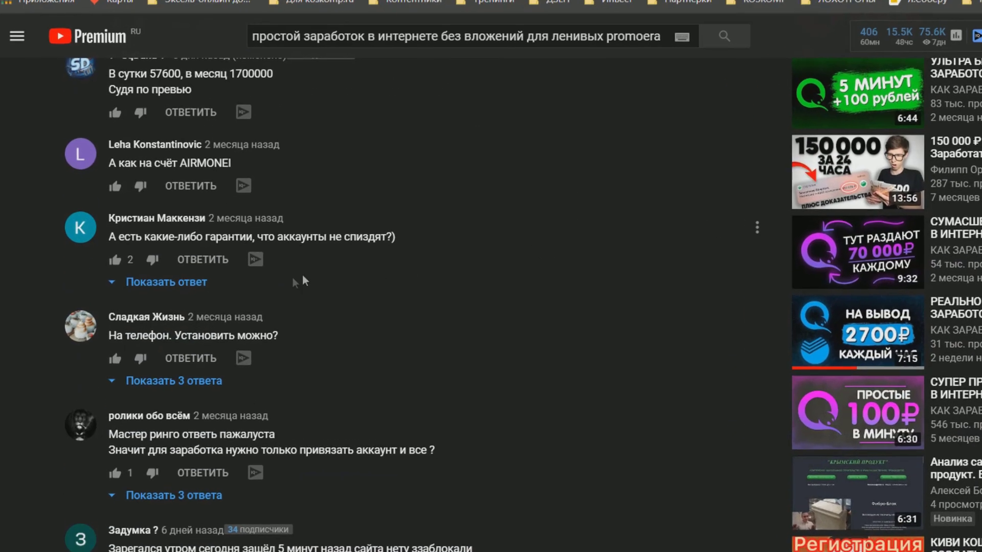
click(194, 280)
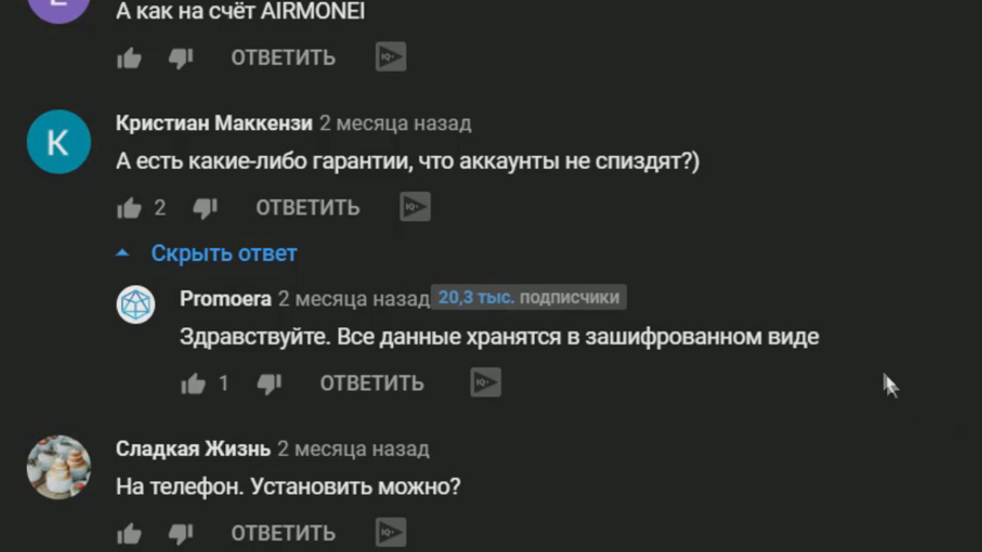
drag(860, 351, 39, 258)
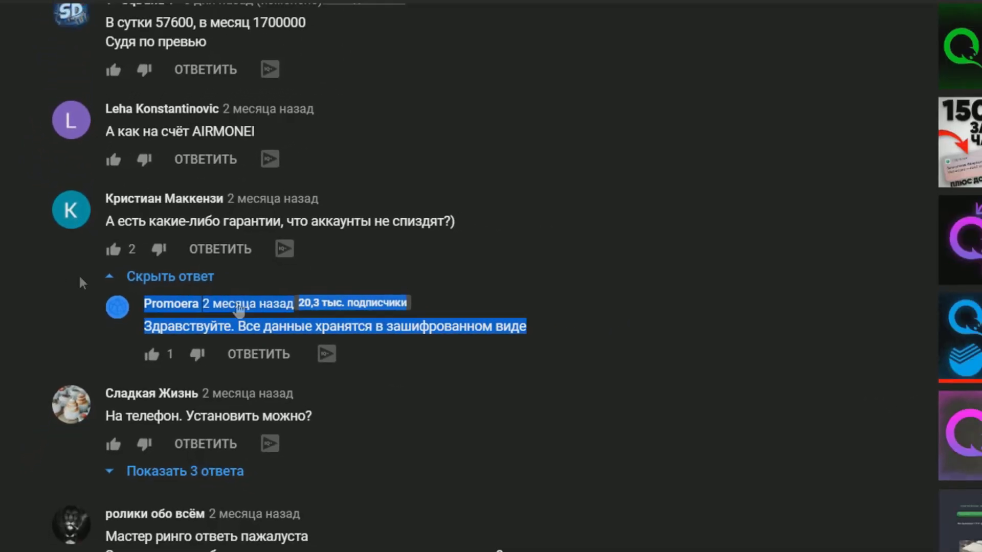
click(639, 205)
scroll(641, 183, down, 5)
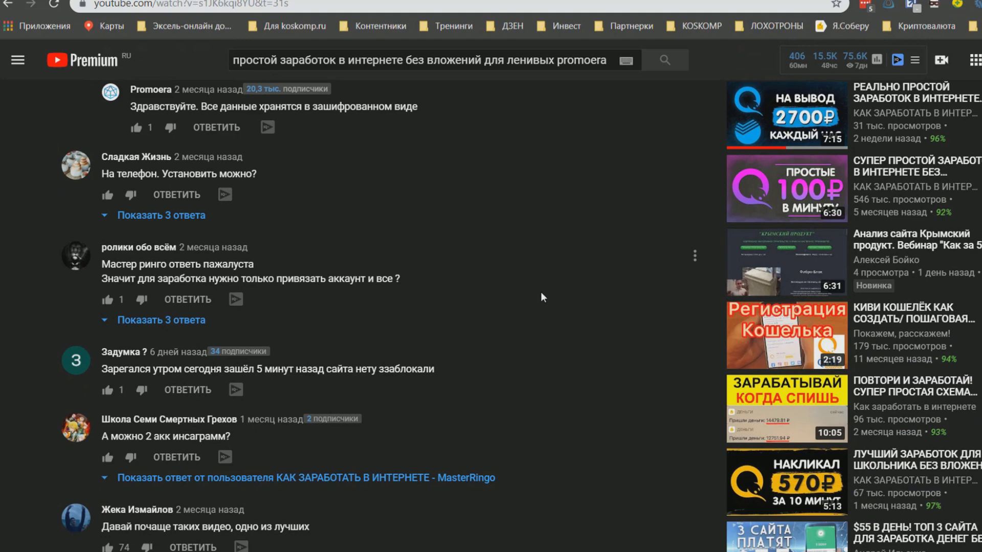
- Read through the further viewer comments on Promoera, including the replies to the question about using several accounts
scroll(529, 326, down, 7)
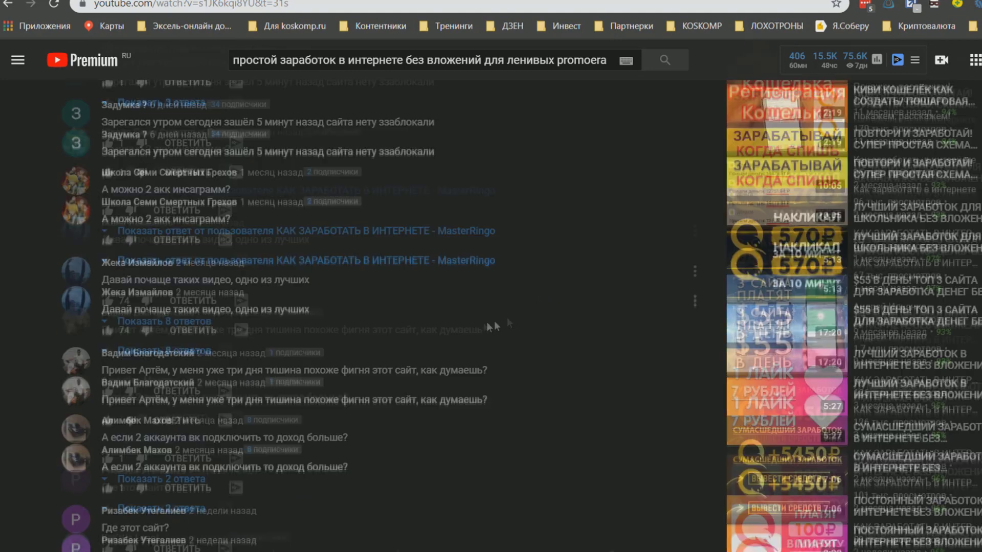
scroll(473, 317, down, 5)
scroll(468, 329, down, 4)
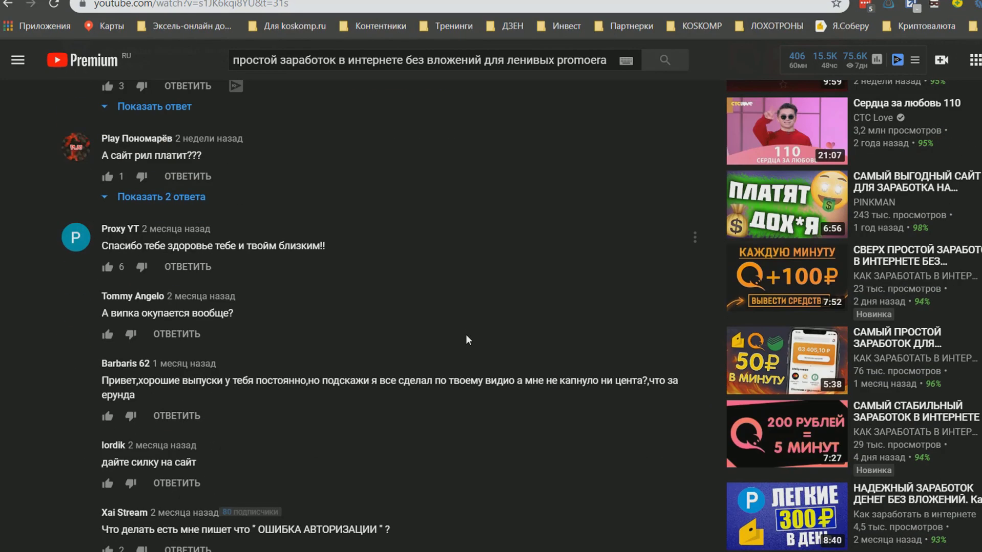
scroll(464, 338, down, 4)
scroll(458, 347, down, 5)
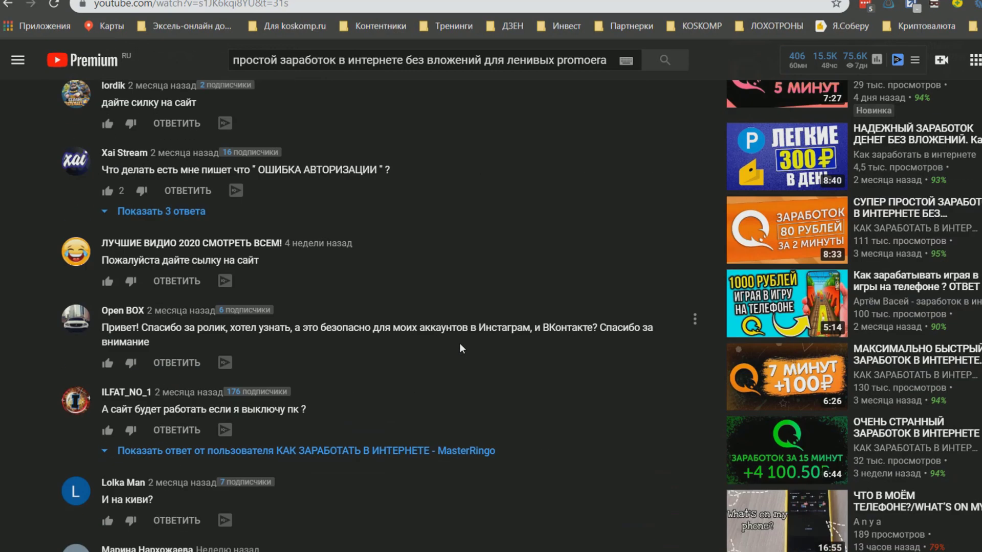
scroll(459, 346, down, 4)
scroll(459, 346, down, 1)
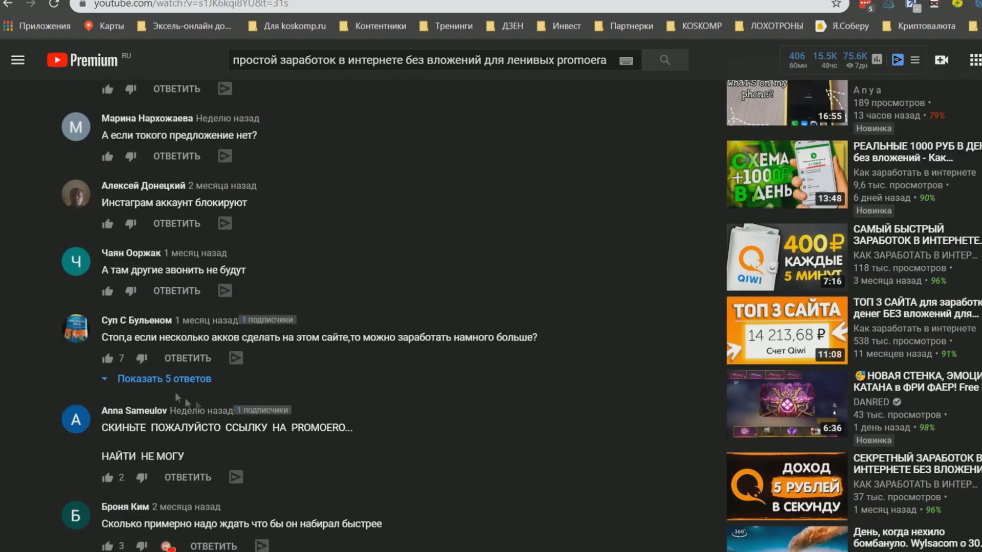
click(170, 381)
scroll(487, 336, down, 7)
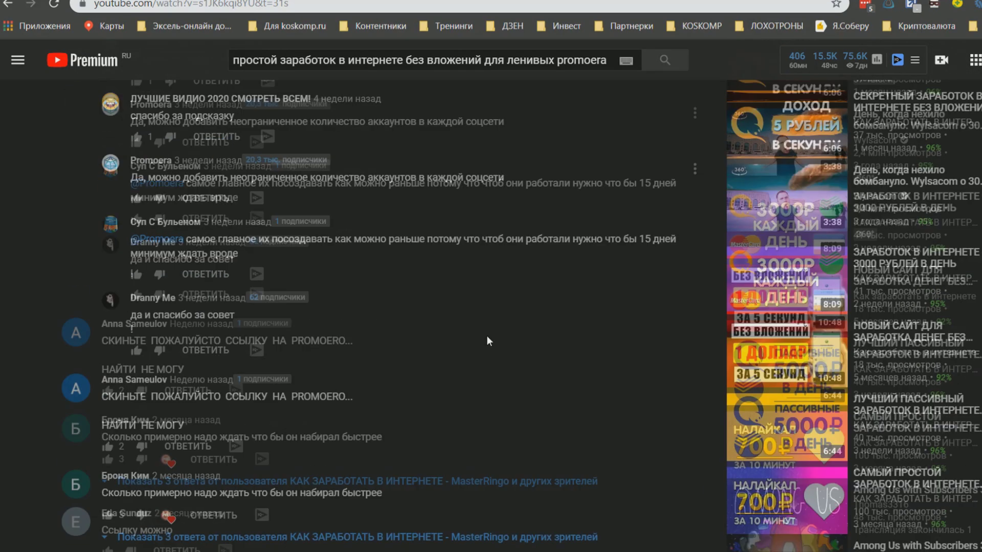
scroll(487, 336, down, 3)
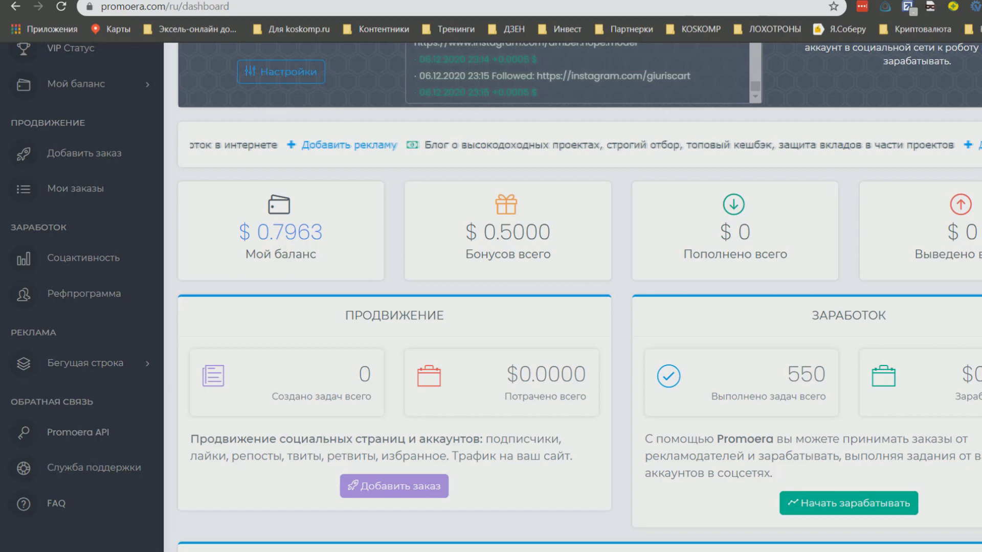
- Check the system date on Promoera's dashboard and review the robot's log, balance, bonus and task figures
key(super+alt+d)
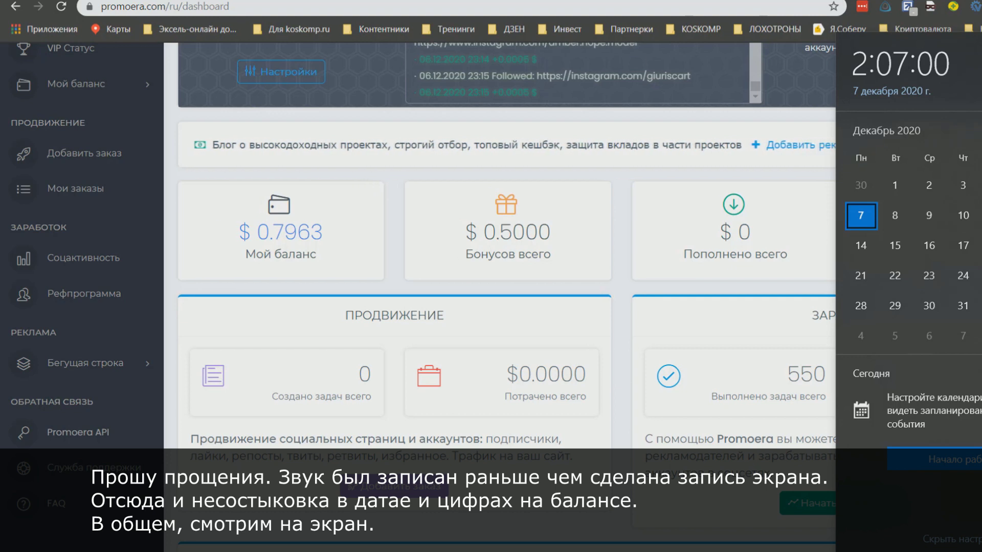
click(753, 356)
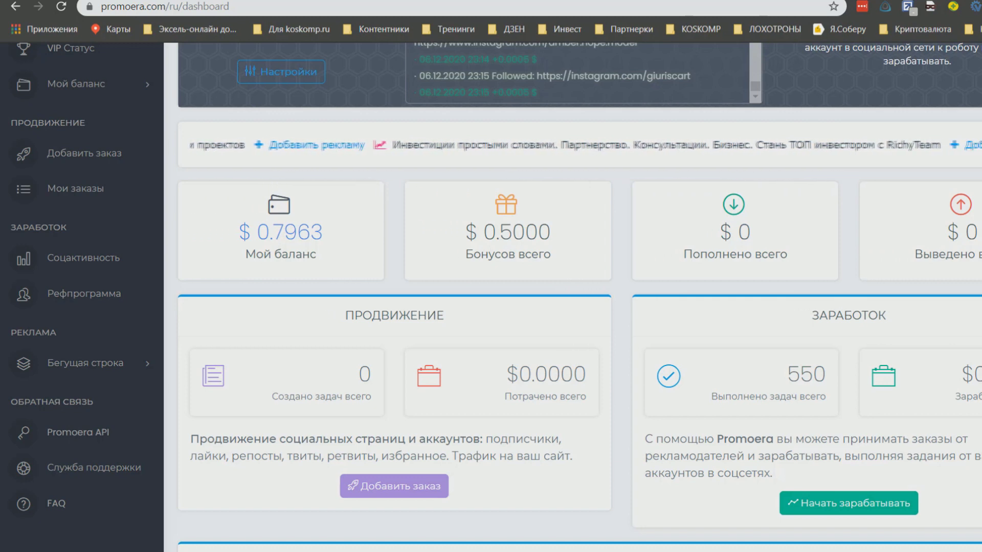
scroll(978, 236, up, 4)
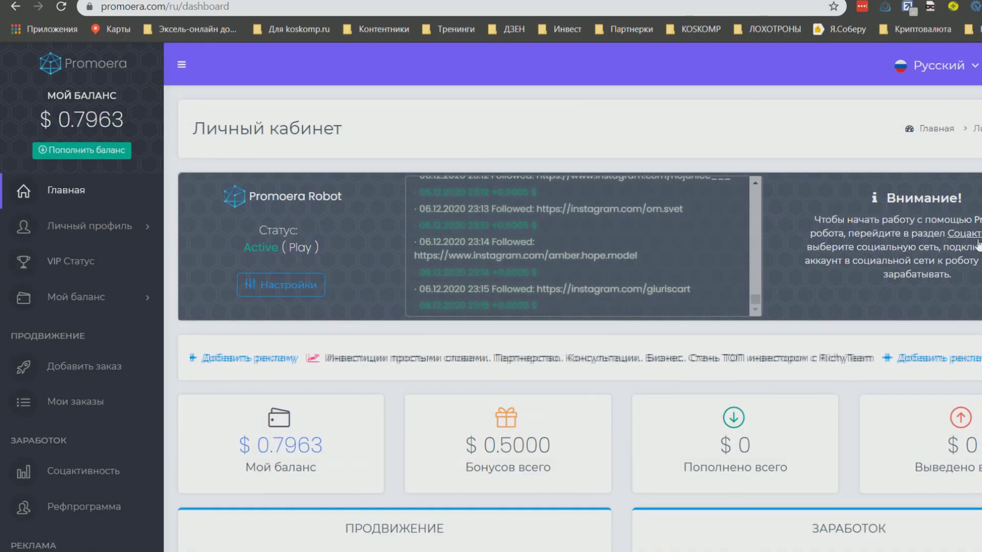
click(974, 234)
scroll(948, 328, down, 3)
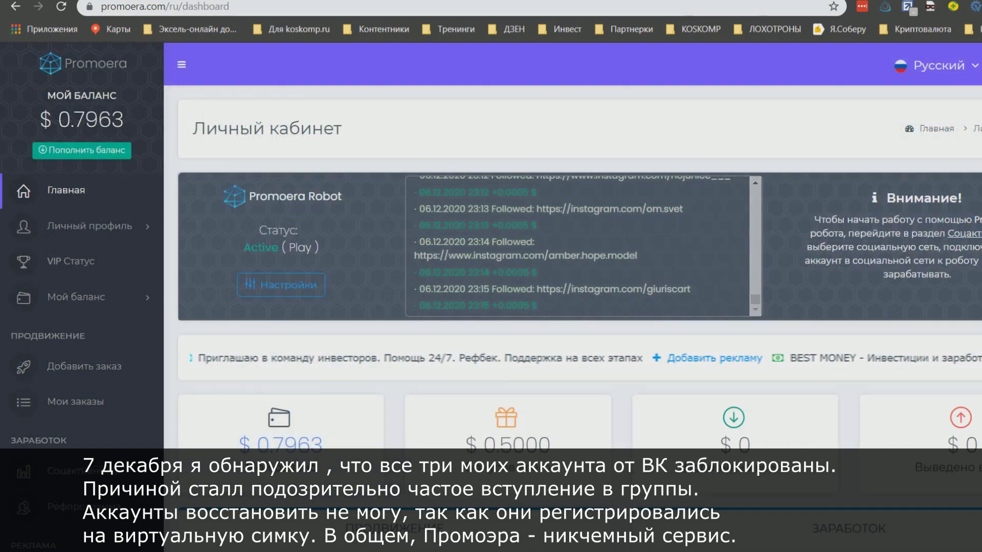
scroll(573, 297, down, 3)
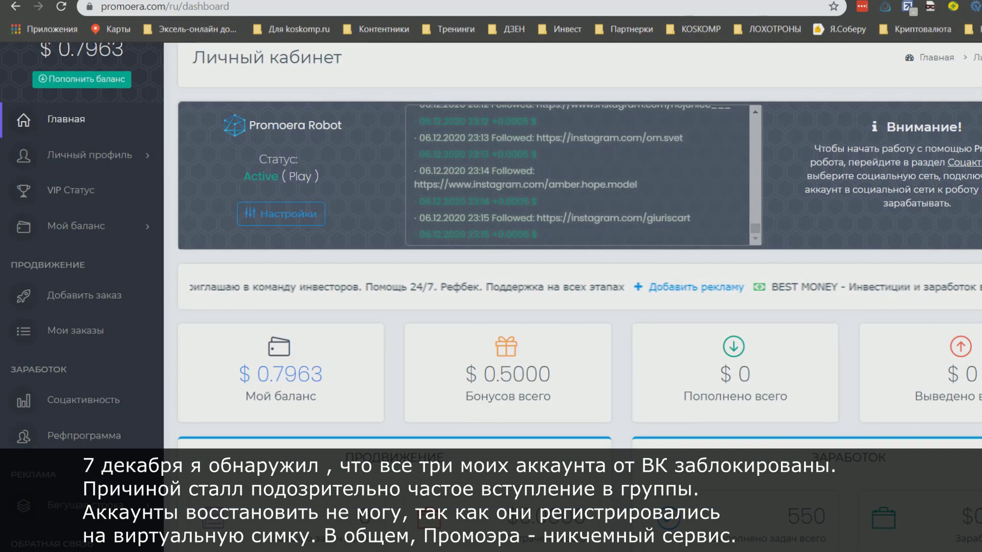
scroll(573, 297, down, 3)
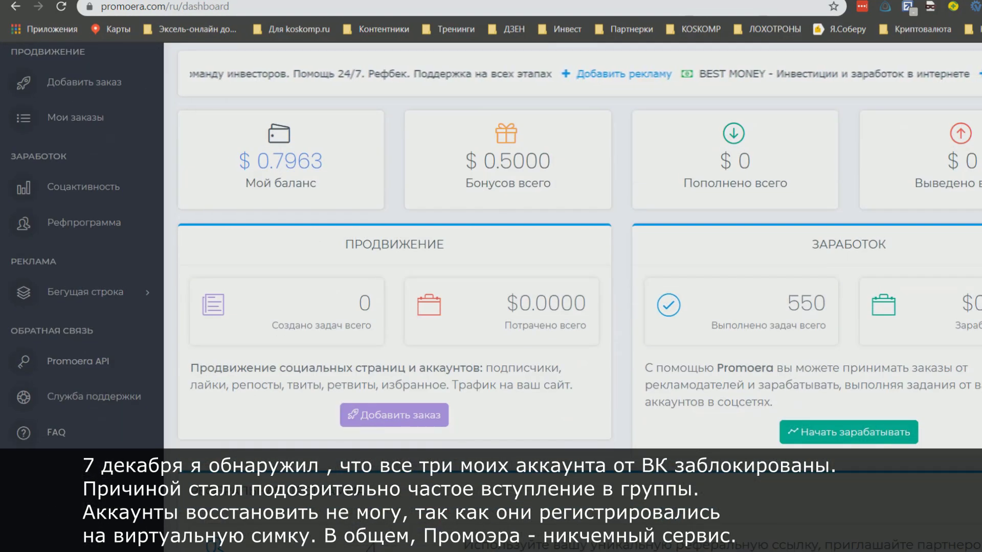
scroll(573, 296, down, 2)
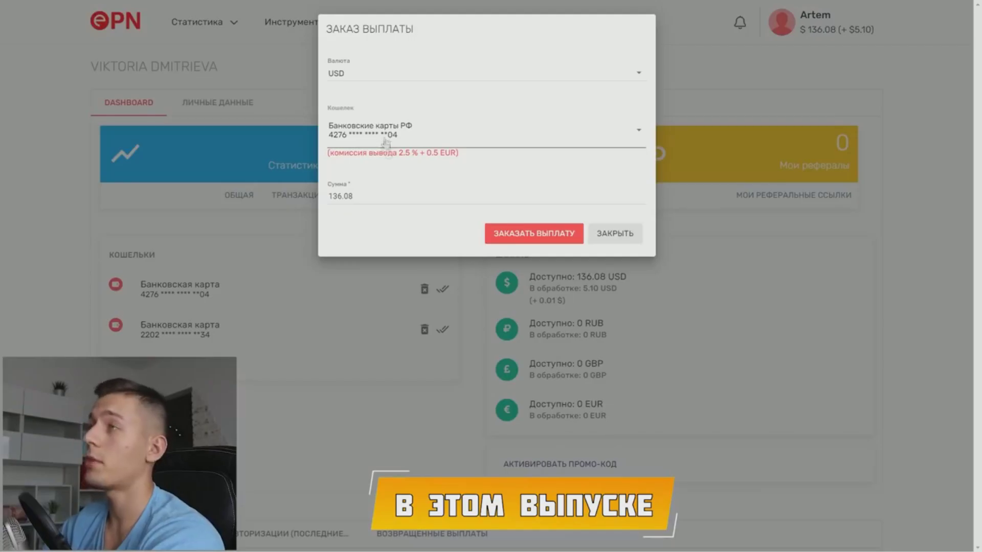
- Request a payout of 136.08 USD from ePN to the Russian bank card
click(522, 235)
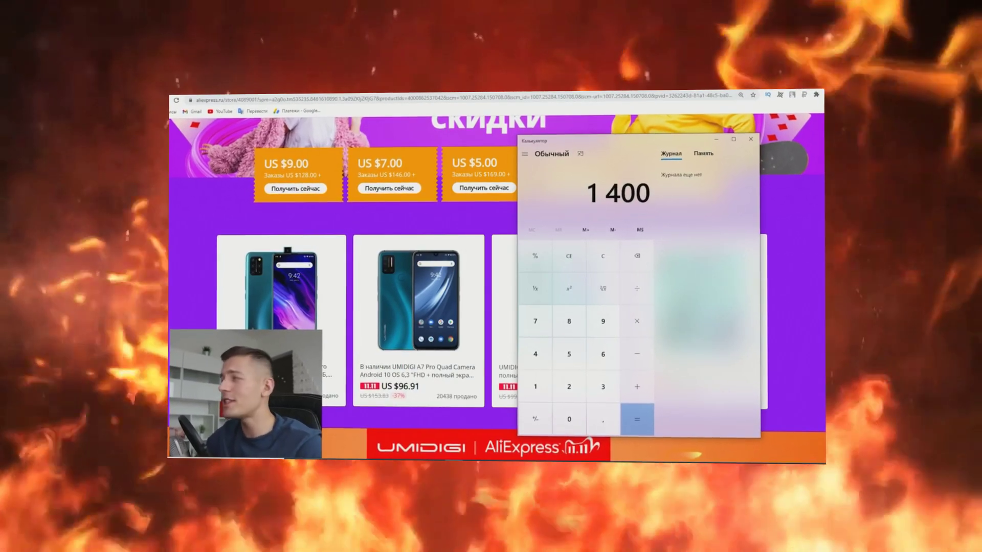
- Multiply 1400 by 10 in the calculator and resume playing the YouTube video about super simple earnings
click(635, 327)
text(10)
key(Return)
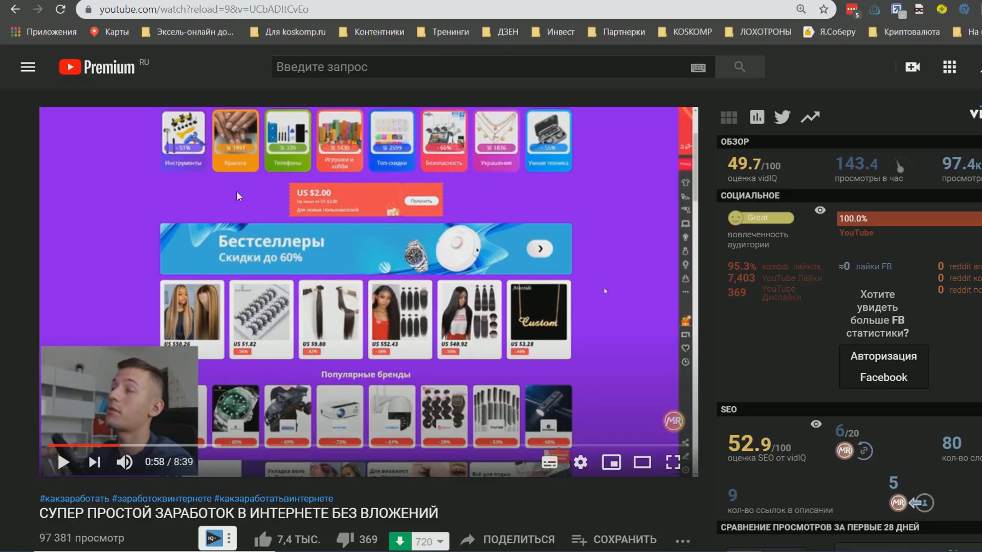
click(62, 463)
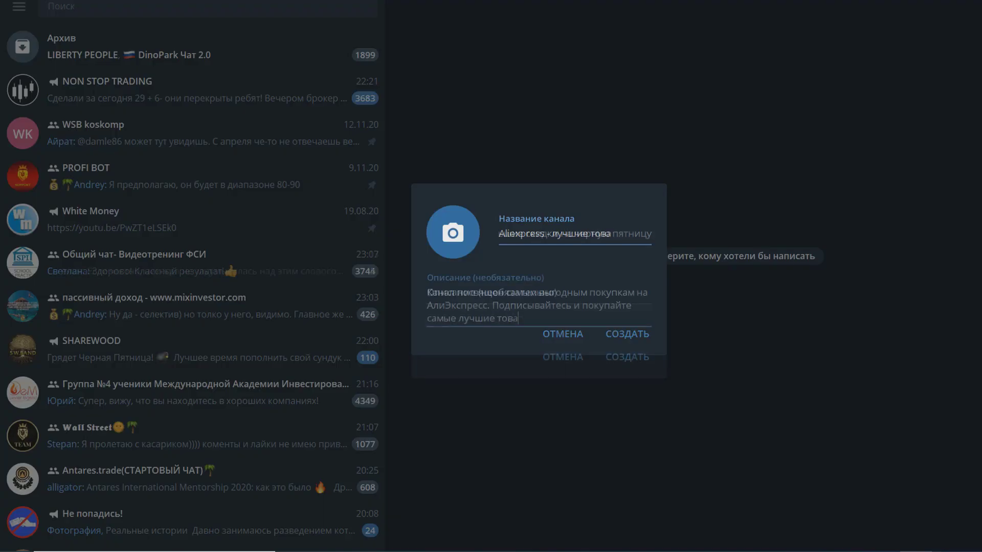
- Complete the new AliExpress Telegram channel's description with "по самым низким ценам" and open the link in its Redmi Note 9S post
text(по са)
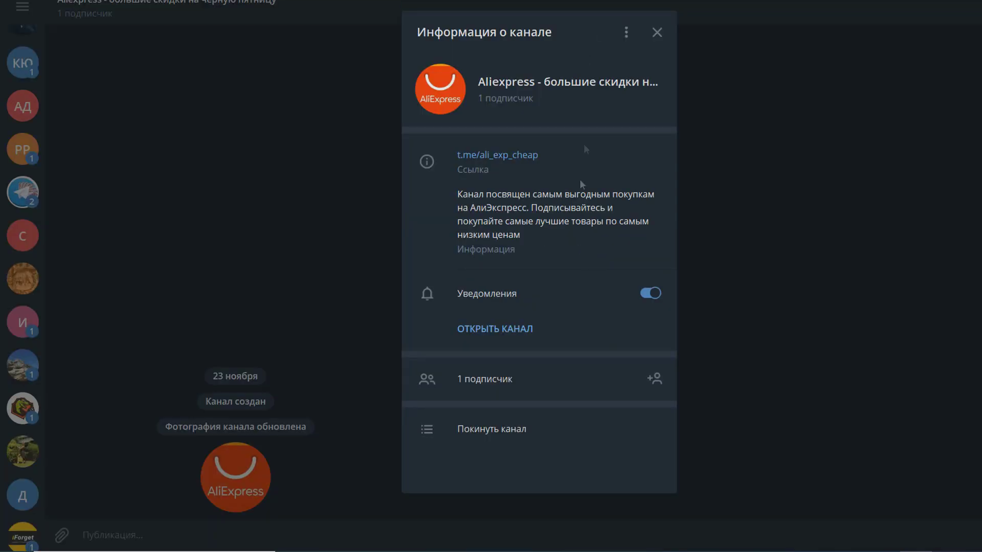
click(657, 33)
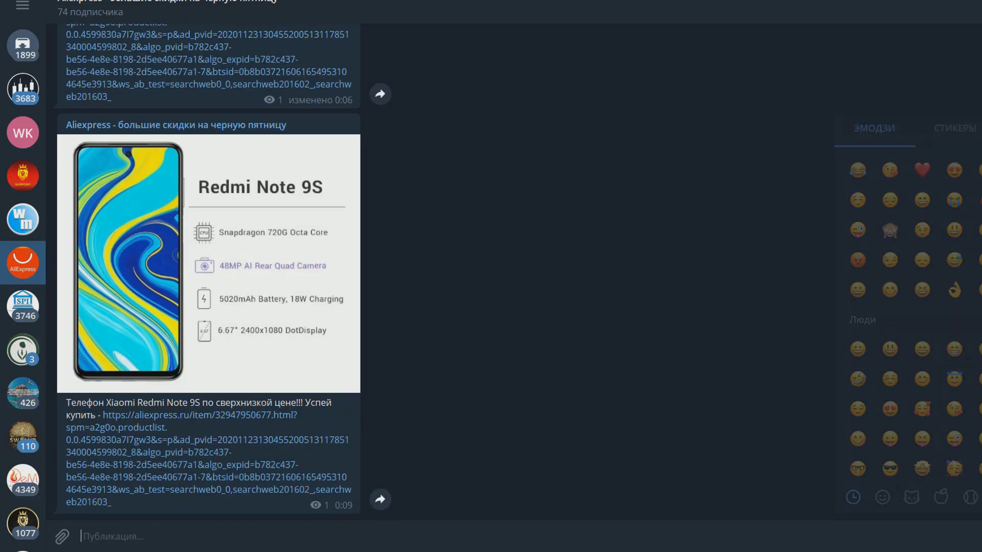
click(222, 465)
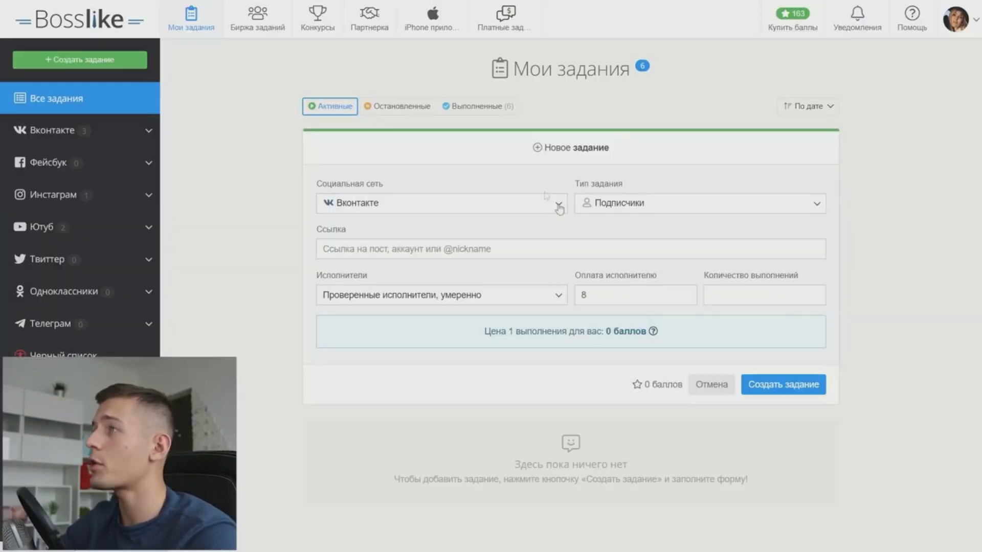
click(952, 35)
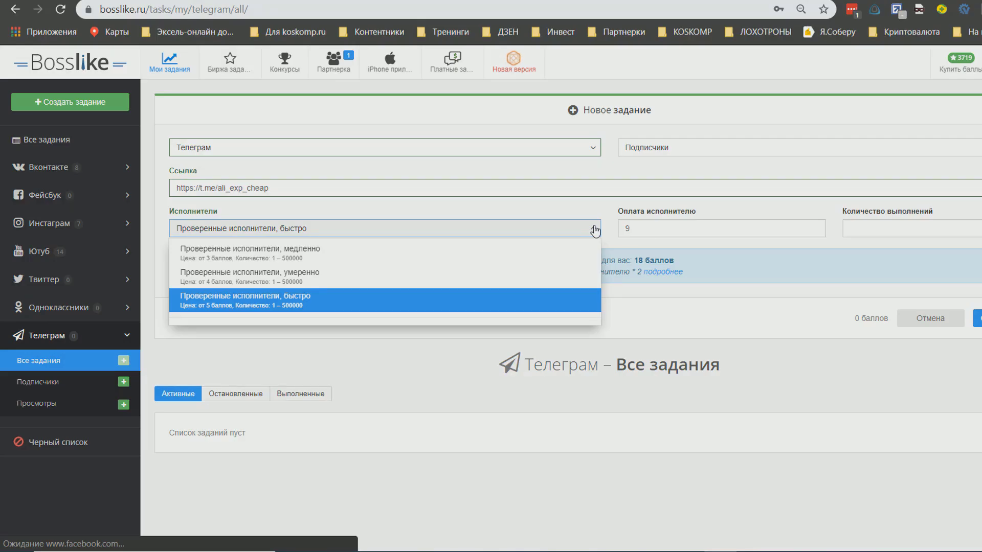
click(262, 251)
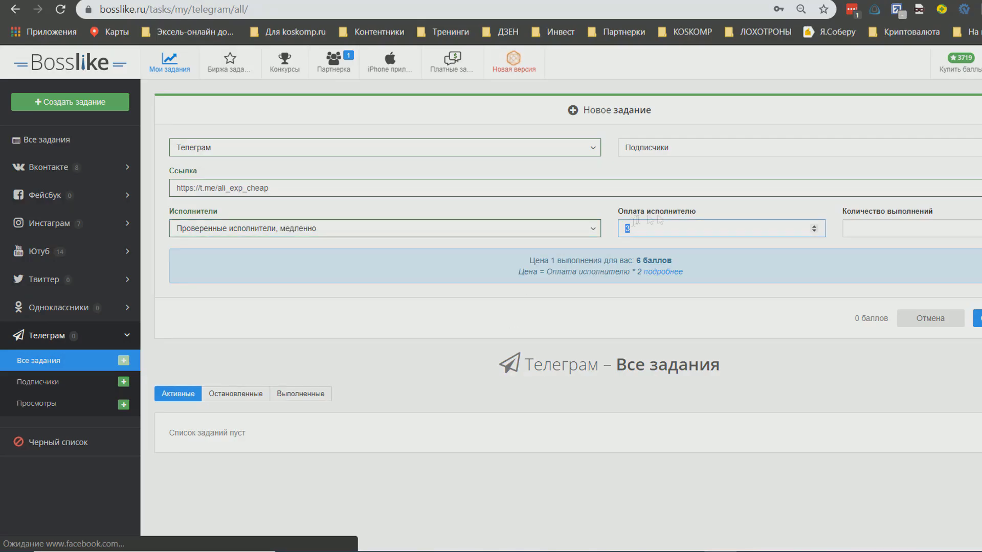
click(625, 228)
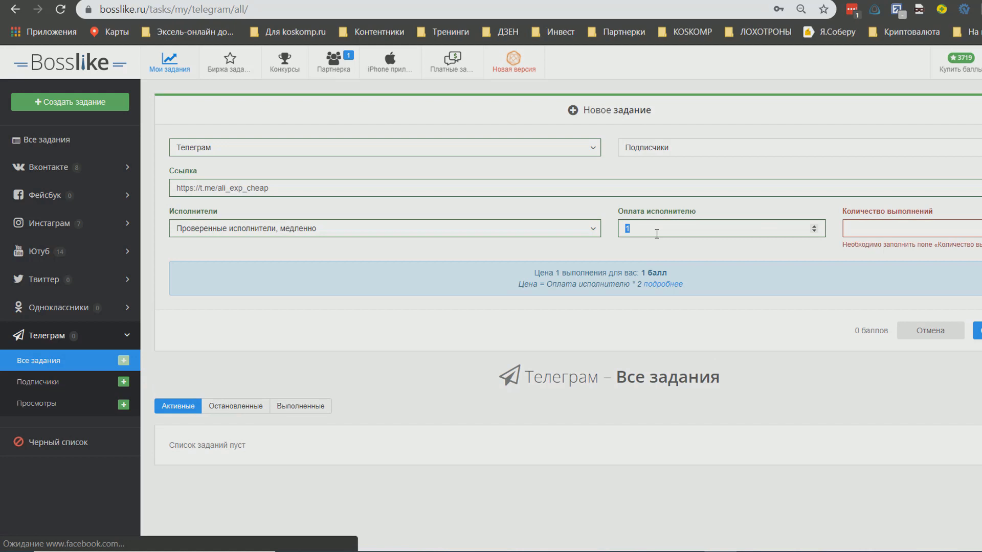
key(Tab)
text(2000)
click(591, 228)
click(287, 272)
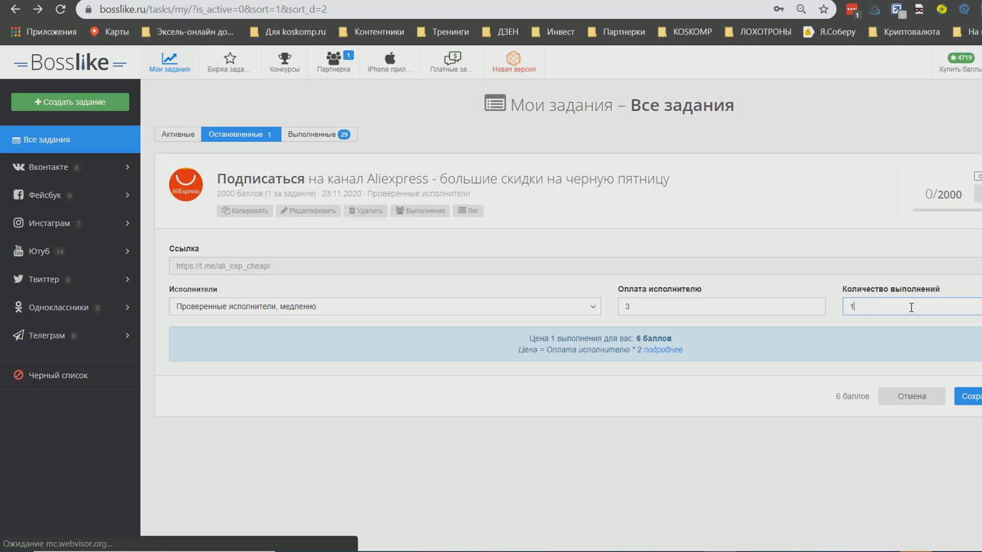
- Save the edited AliExpress channel task with slow verified executors and a payment of 3
key(Return)
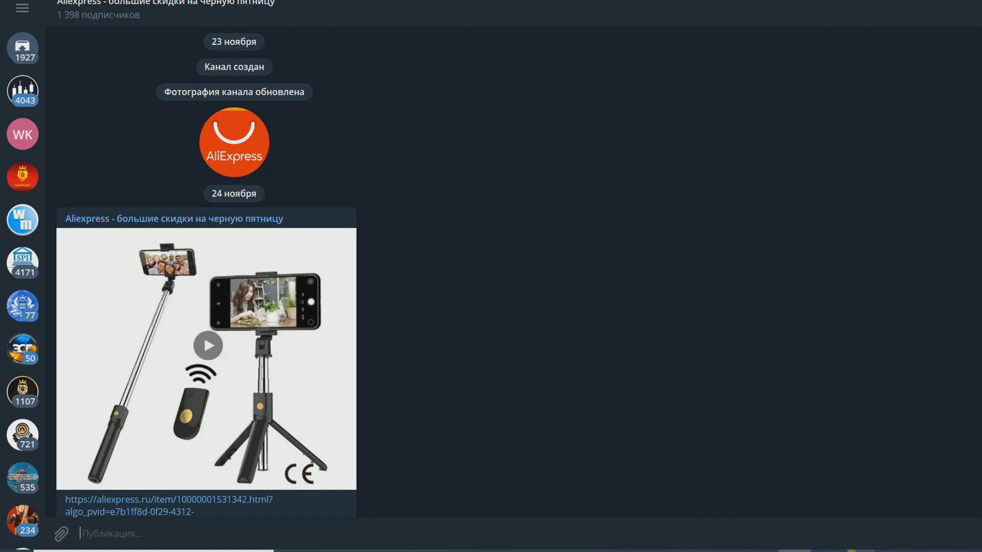
- Look through the product posts published in the AliExpress Telegram channel
scroll(206, 272, down, 15)
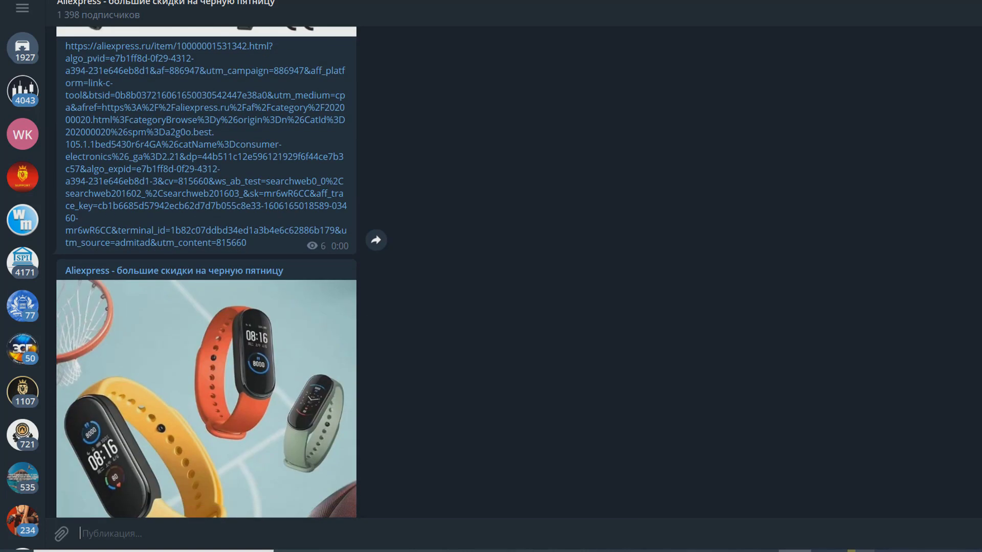
scroll(206, 271, down, 15)
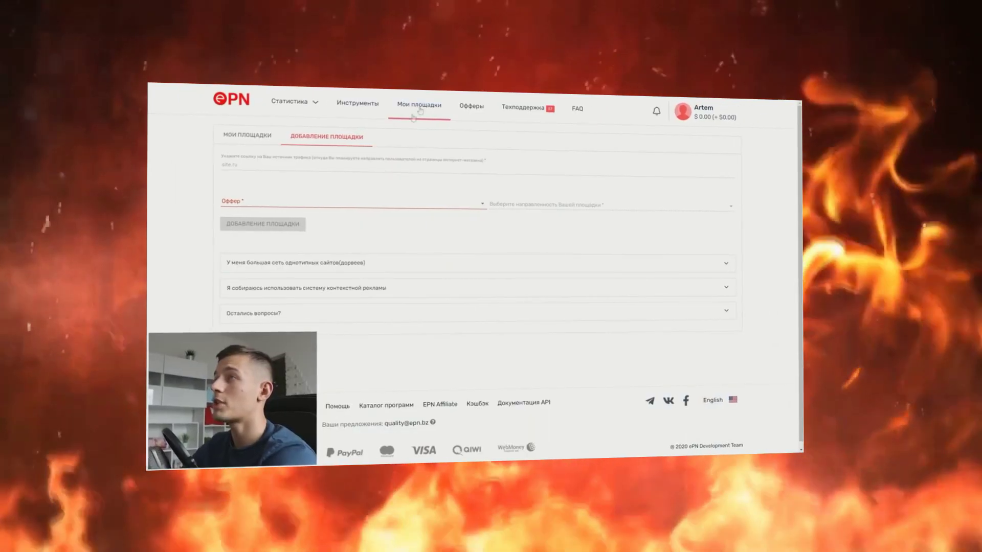
click(259, 166)
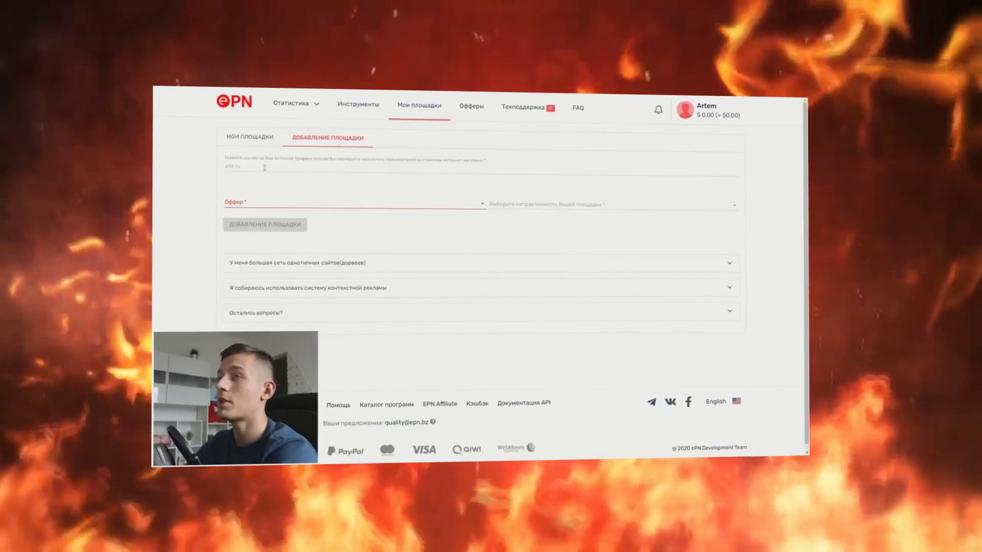
text(https://t.me/alt_shop_11)
click(245, 203)
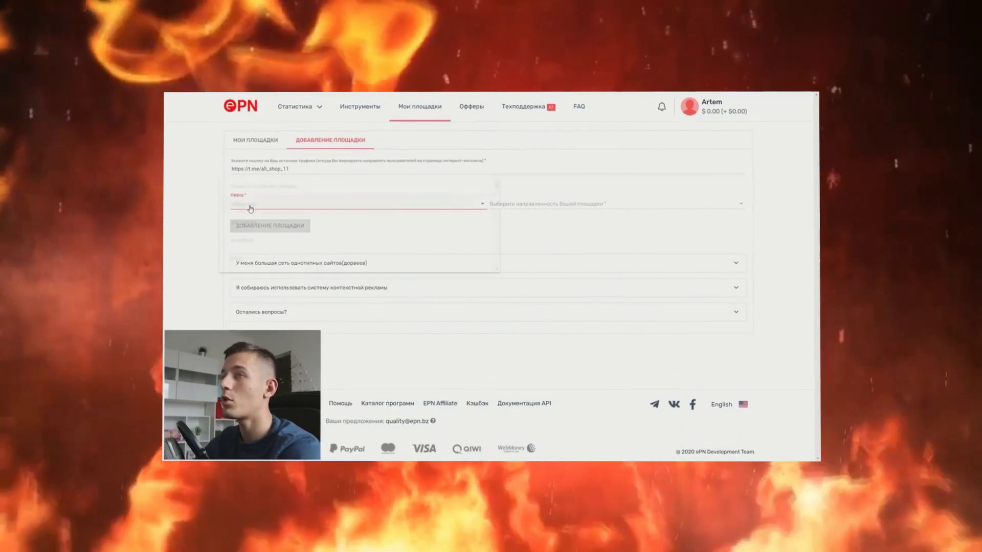
click(251, 205)
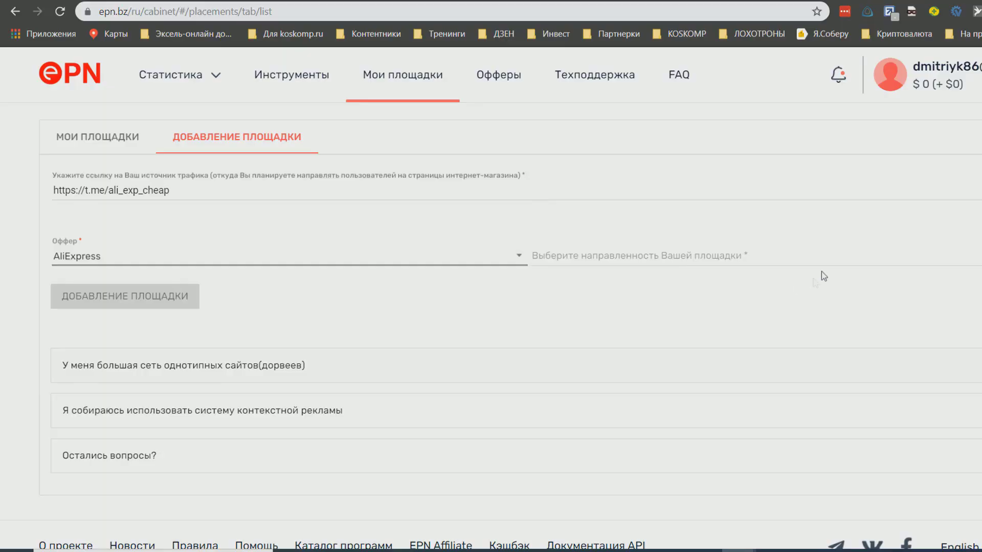
click(822, 270)
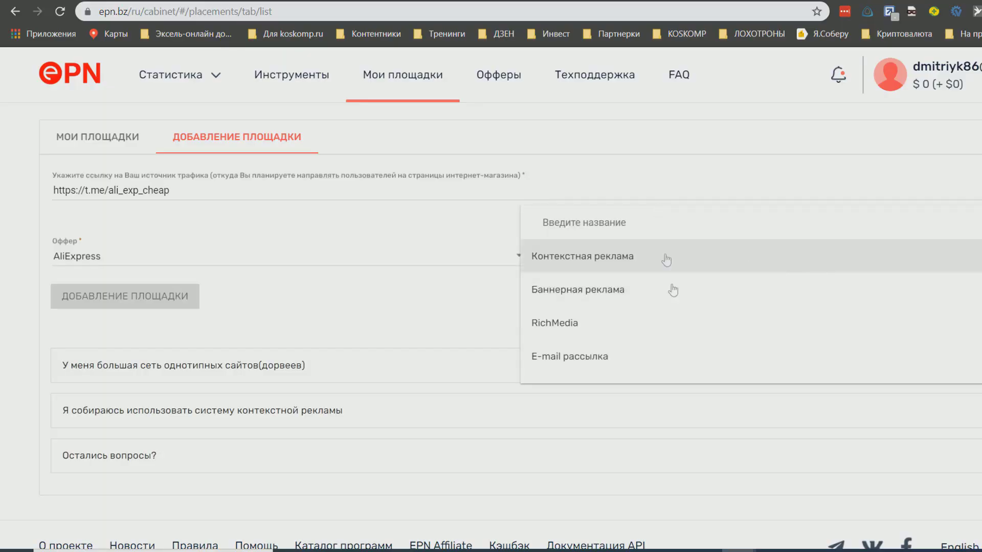
scroll(751, 295, down, 4)
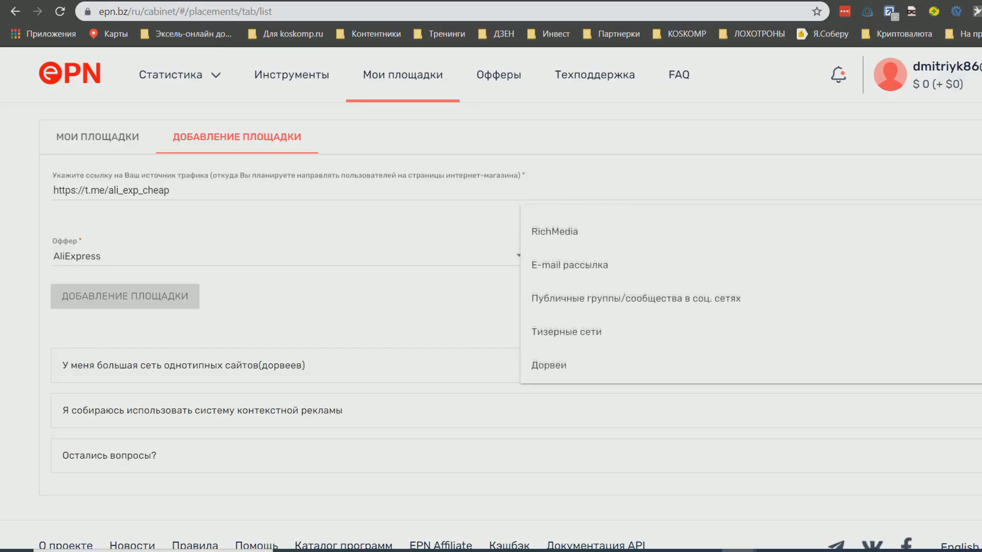
scroll(652, 329, down, 6)
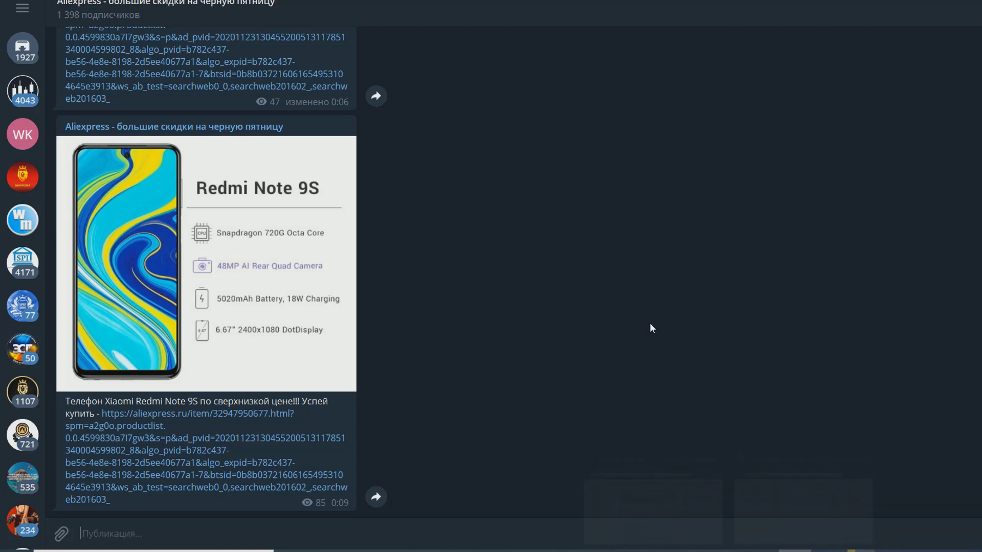
click(772, 512)
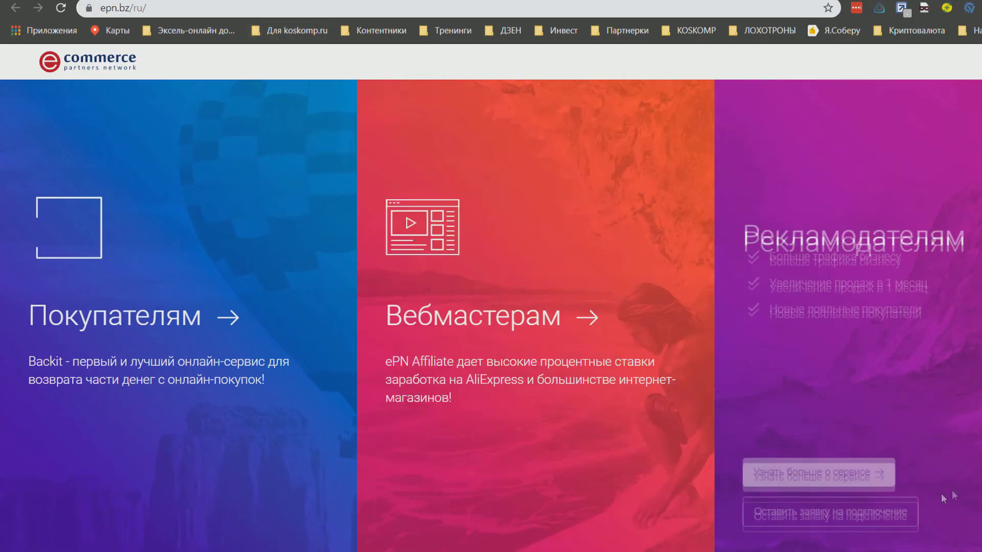
mouse_move(512, 296)
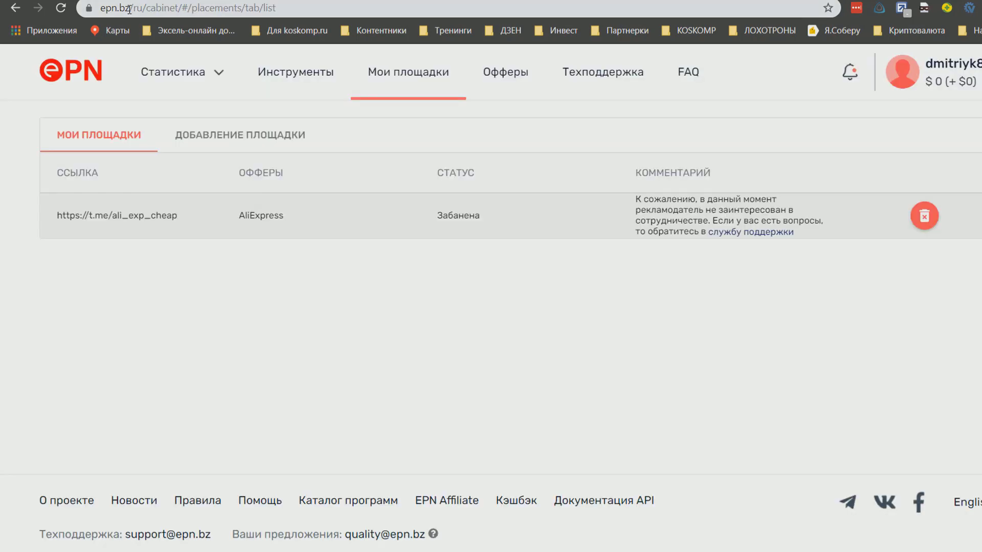
click(117, 9)
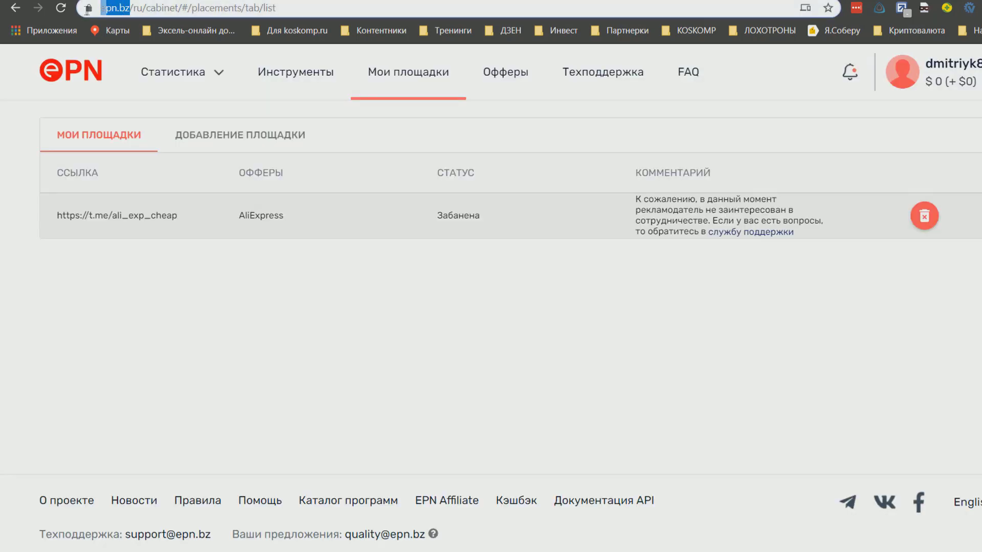
drag(130, 8, 99, 9)
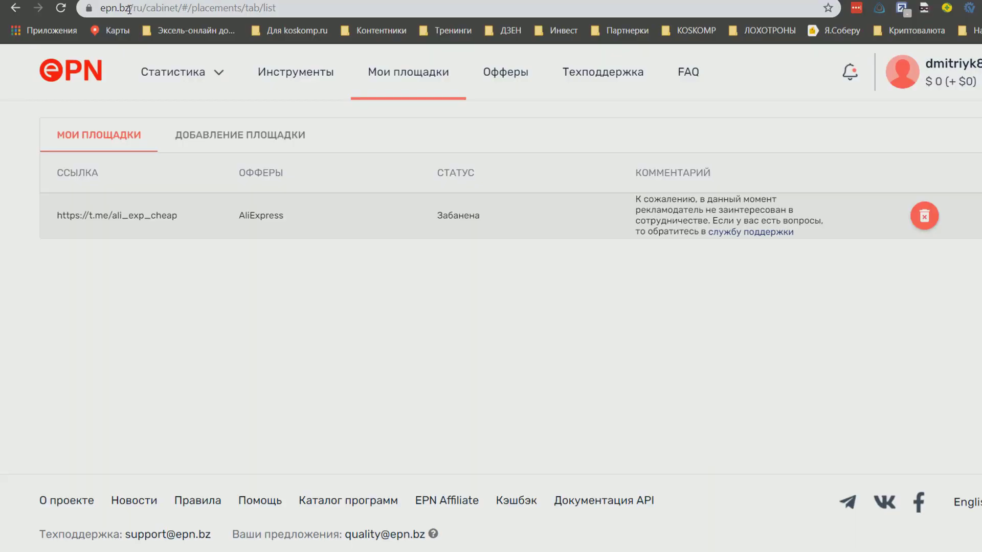
drag(129, 9, 110, 9)
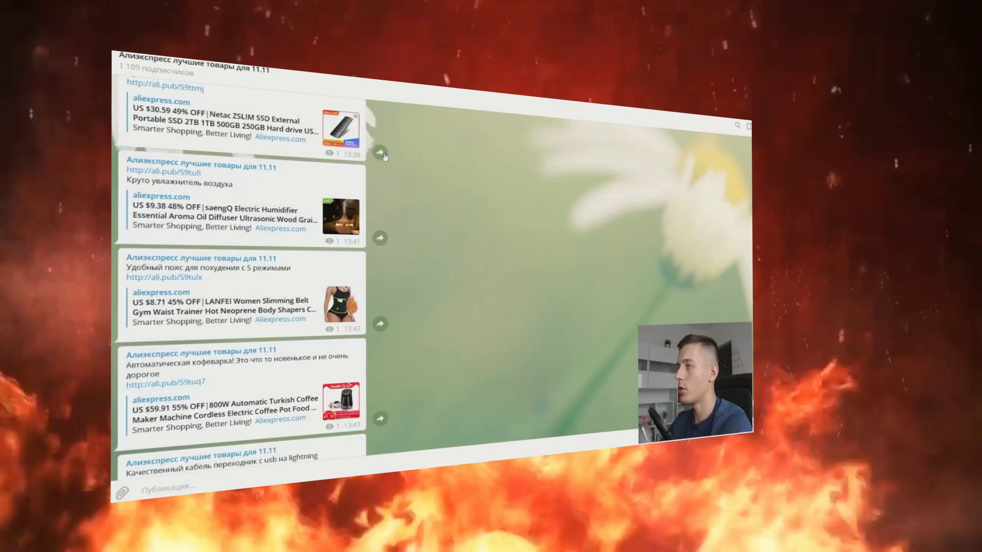
- Look through the product posts of the "Алиэкспресс лучшие товары для 11.11" channel and open its channel information
scroll(366, 164, down, 10)
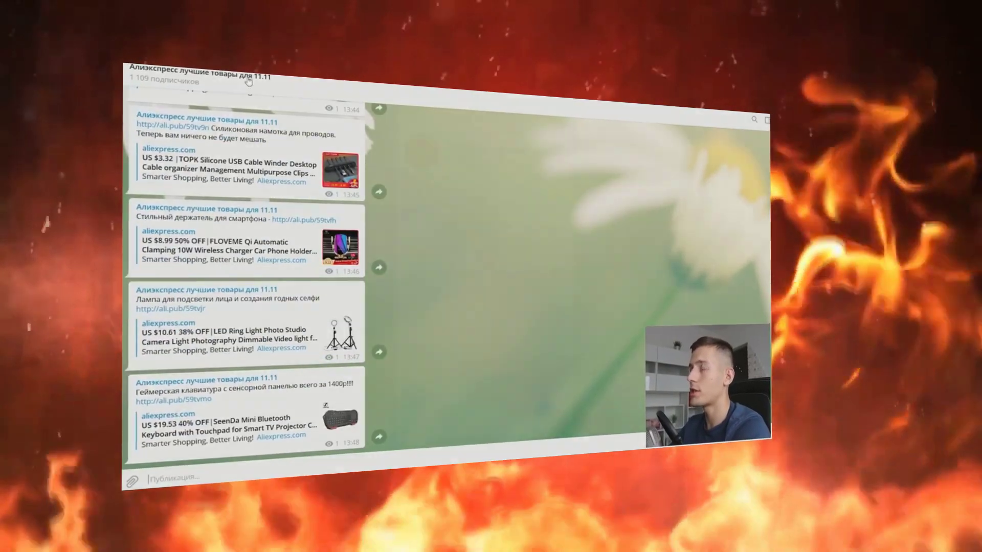
click(199, 69)
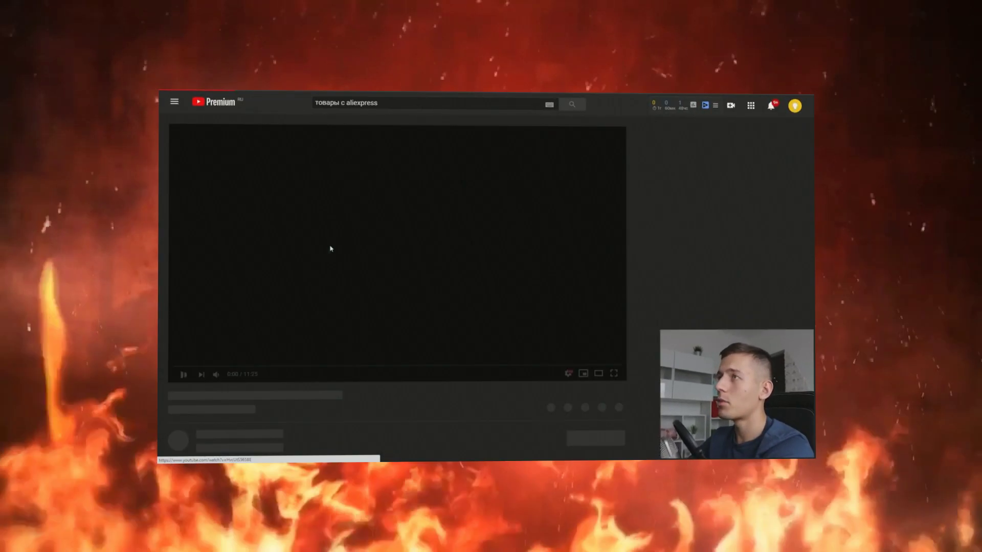
scroll(399, 286, down, 10)
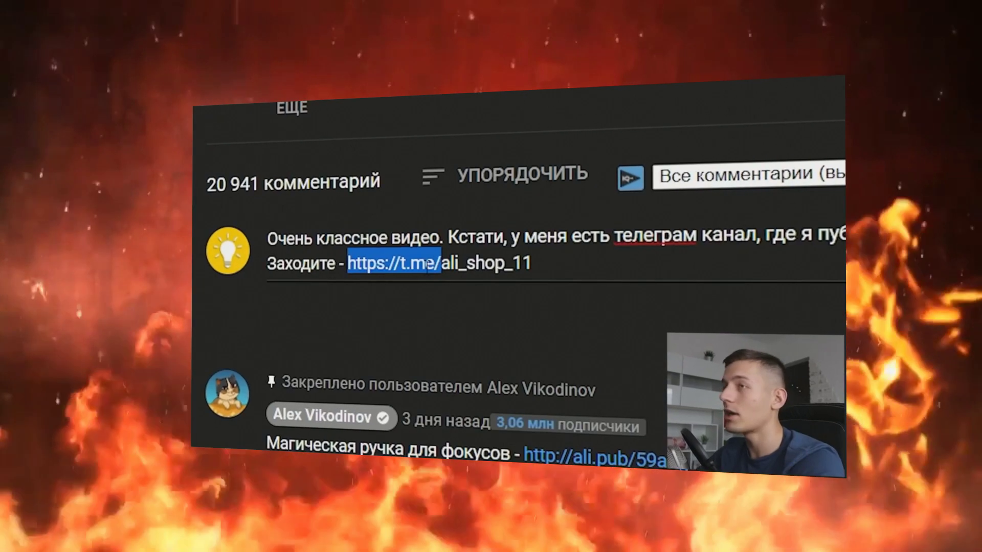
key(BackSpace)
text(@)
key(End)
key(ctrl+Return)
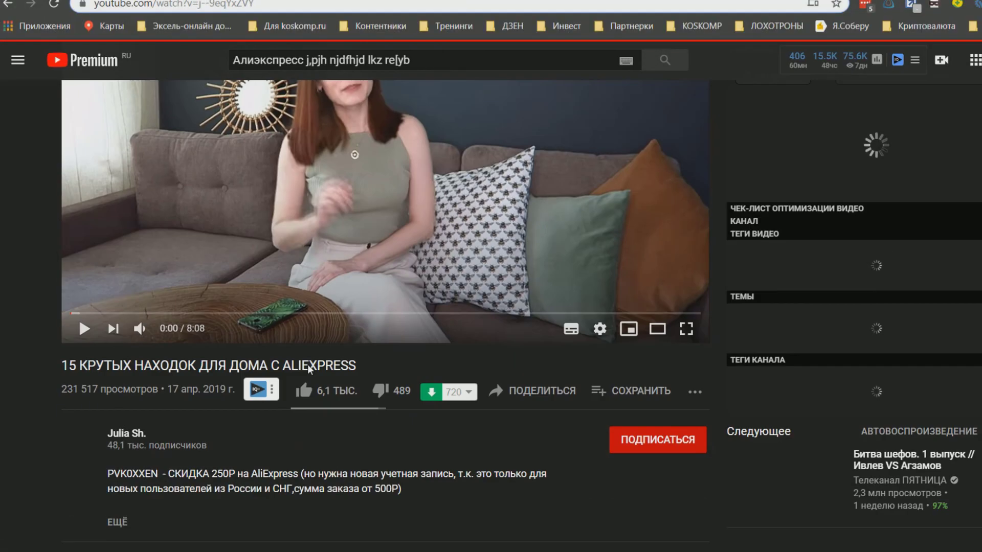
- Write a comment under the video "15 крутых находок для дома с AliExpress" starting "Привет, красотка" and praising the interesting content
scroll(305, 377, down, 5)
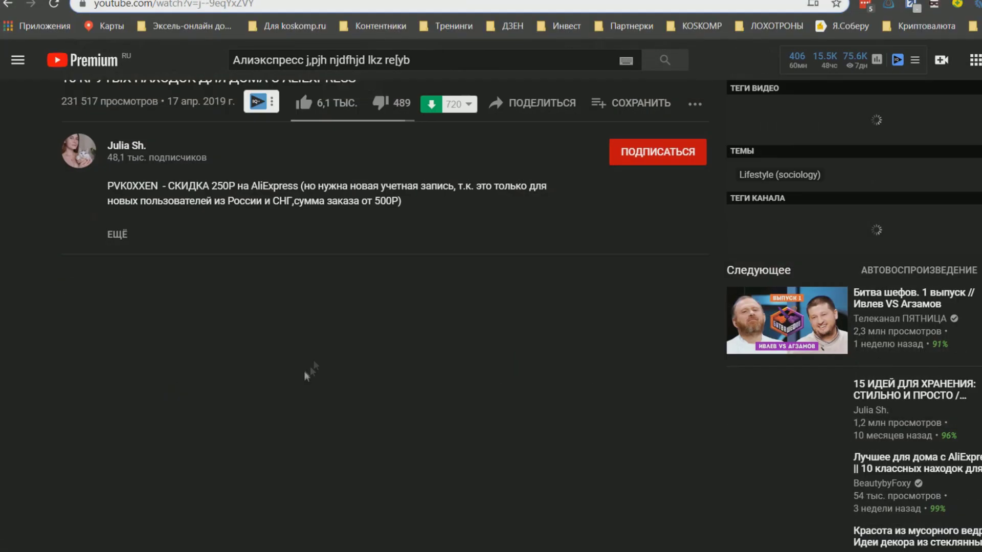
click(247, 313)
text(При)
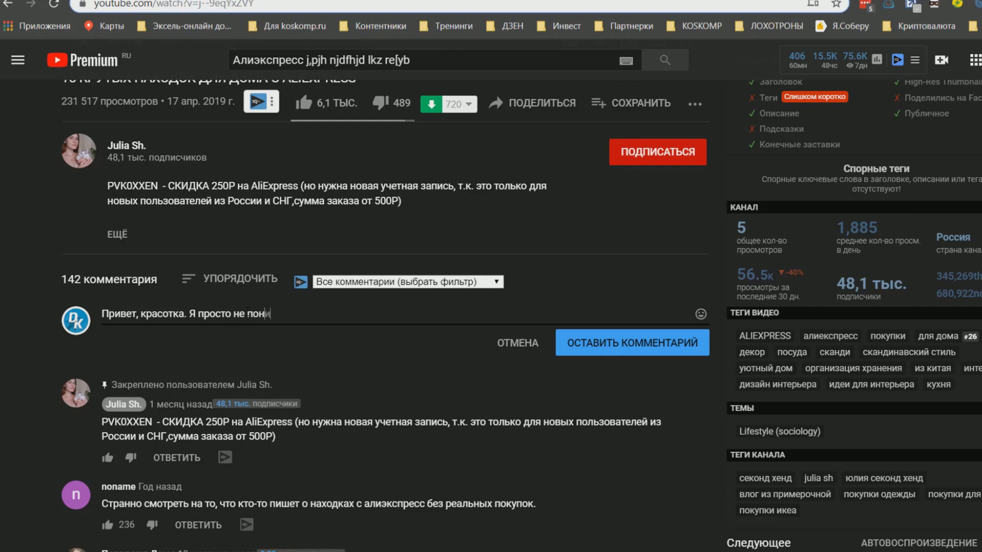
text(акая вах какая девушка смогла пробиться в люди и давать столь интересный контент! Я про)
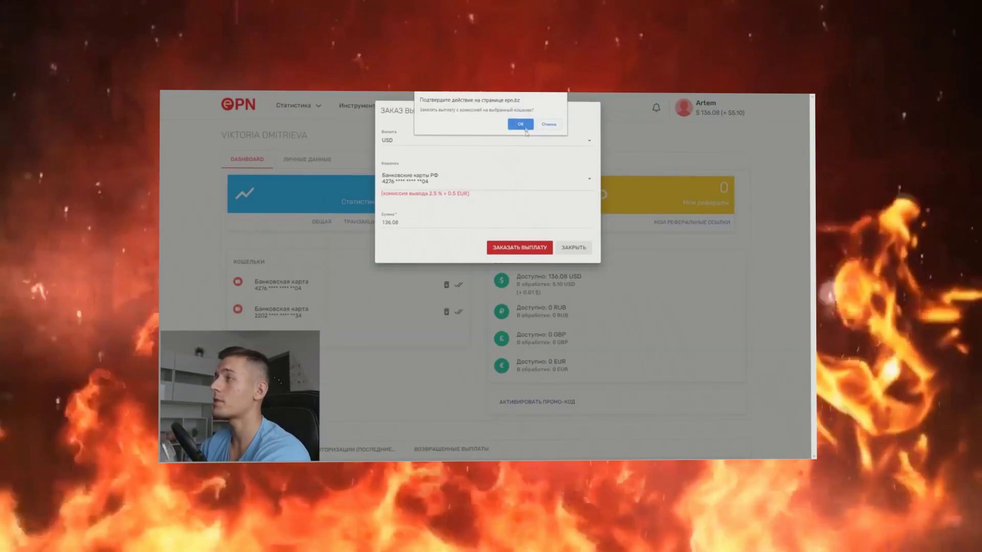
- Confirm the ePN payout order of 136.08 USD to the selected bank card
click(521, 124)
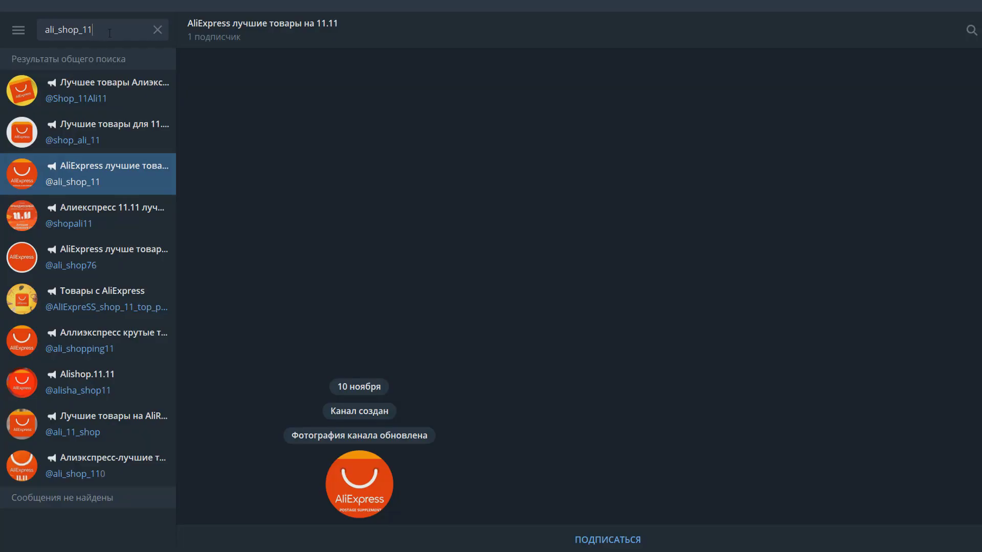
- Open the AliExpress channels found for ali_shop_11 one after another, comparing their posts and subscriber numbers
click(106, 92)
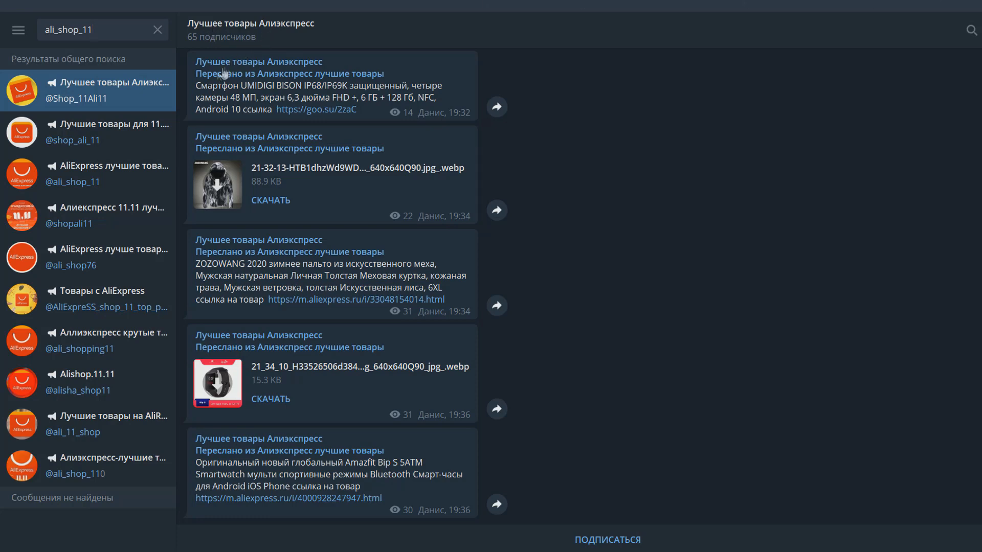
click(100, 133)
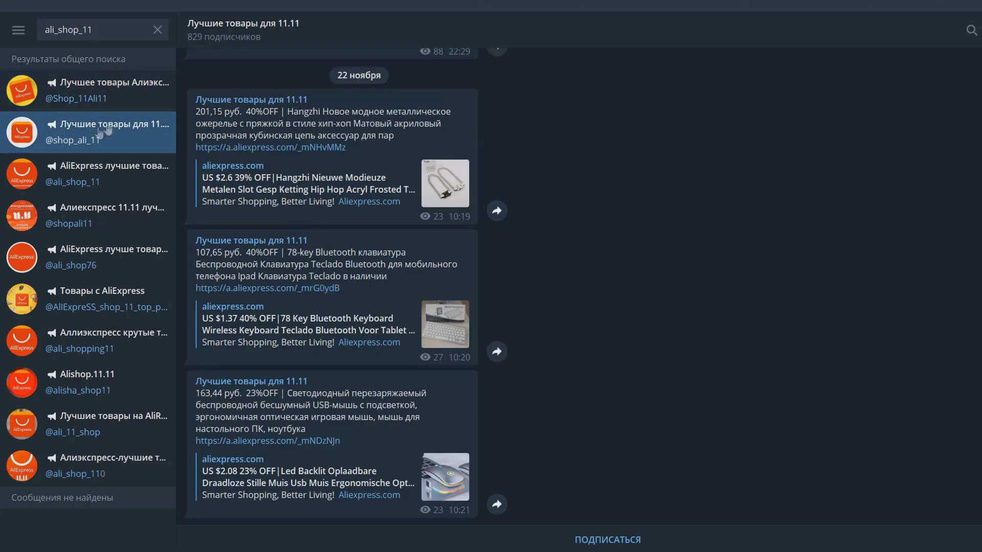
click(120, 265)
click(49, 289)
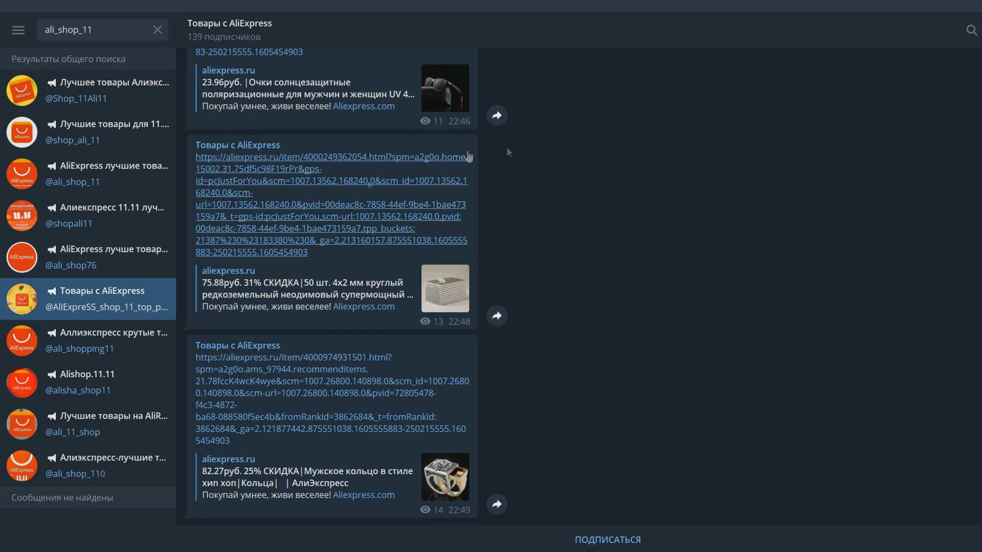
click(113, 347)
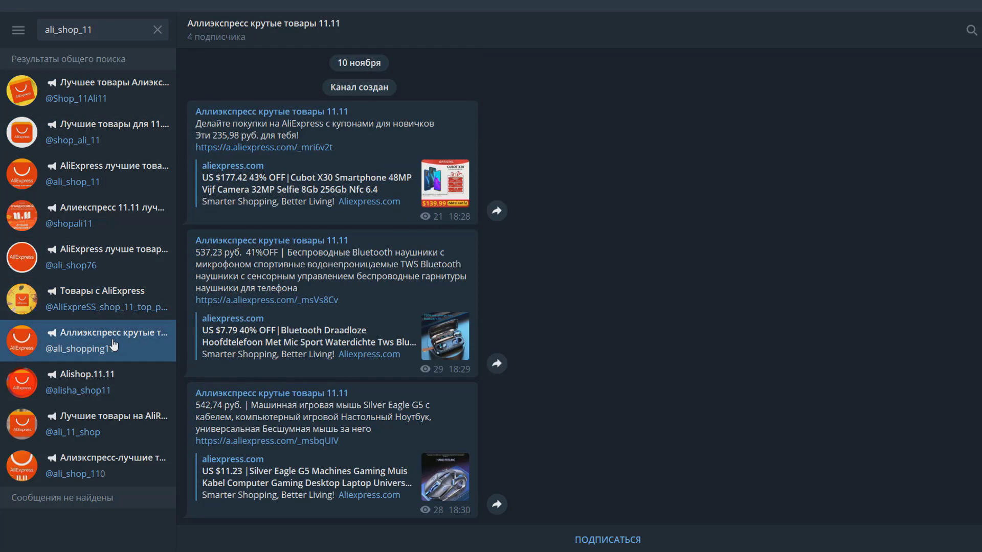
click(94, 399)
click(116, 423)
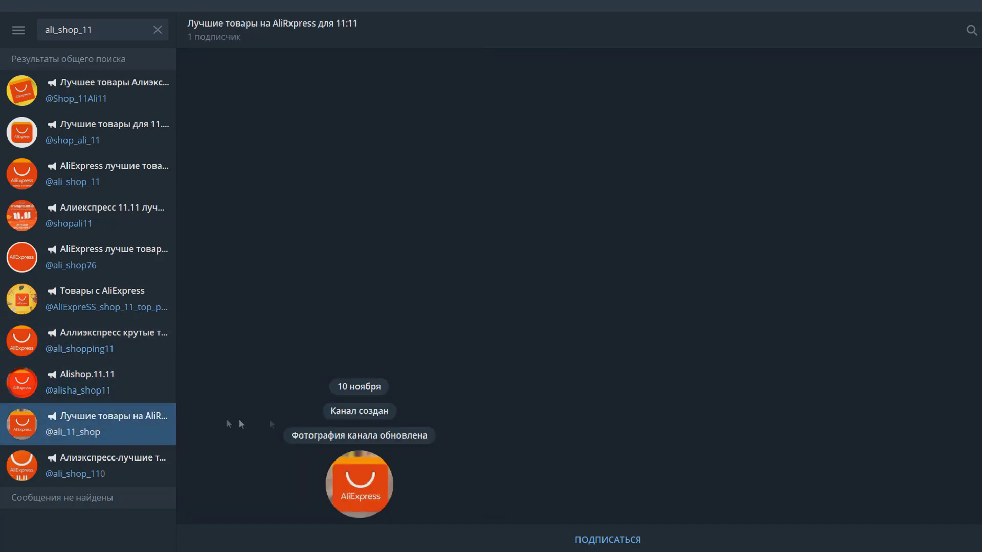
click(107, 174)
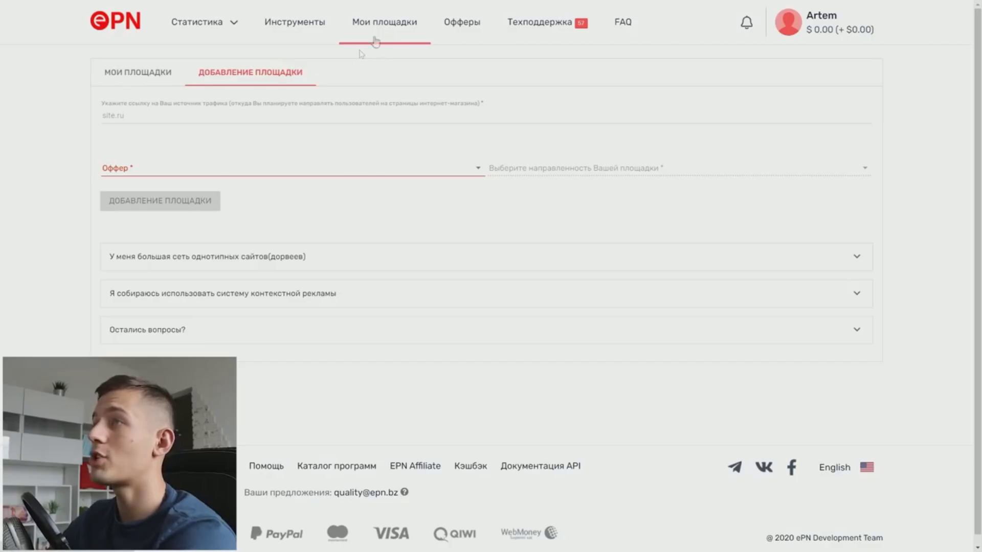
click(155, 117)
text(https://t.me/ali_shop_11)
click(132, 173)
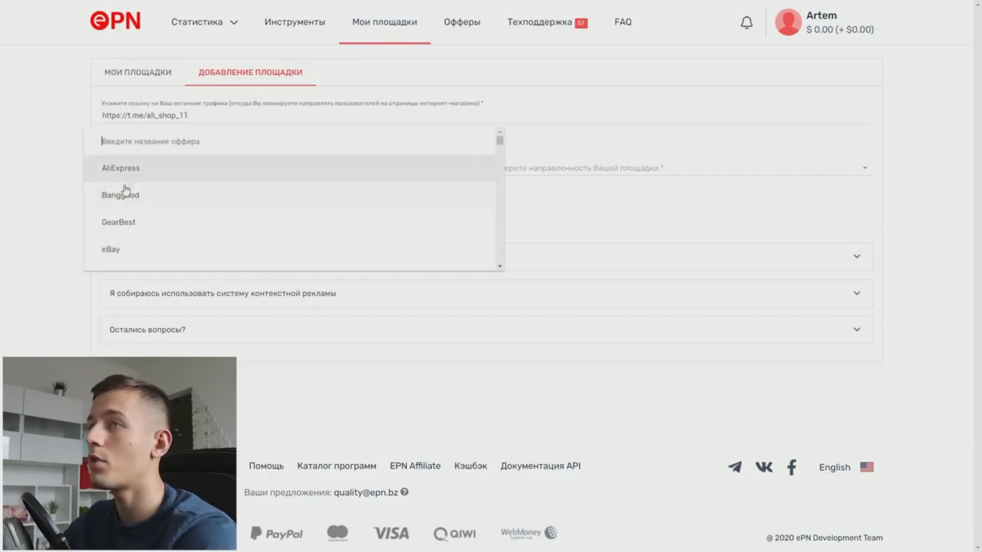
click(127, 168)
click(601, 174)
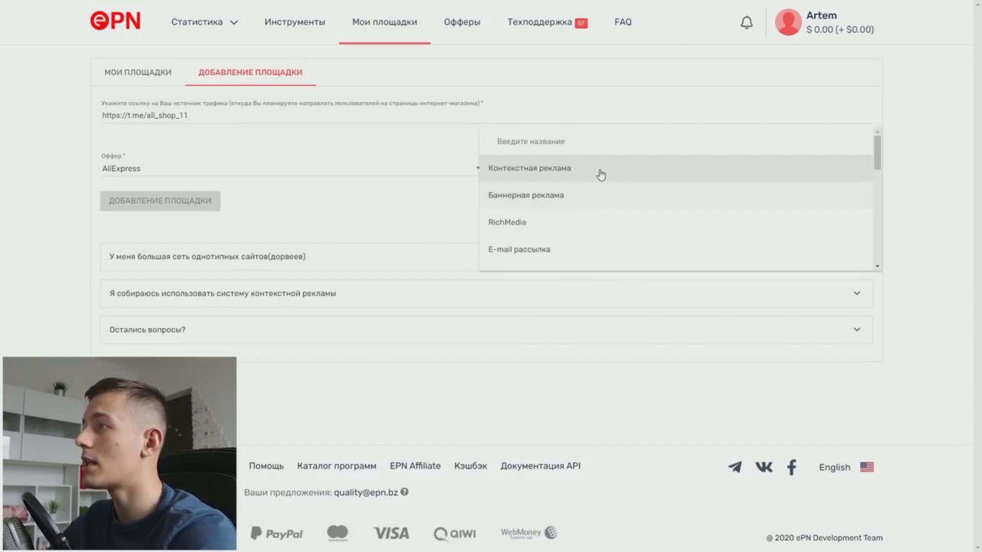
scroll(585, 203, down, 2)
click(569, 259)
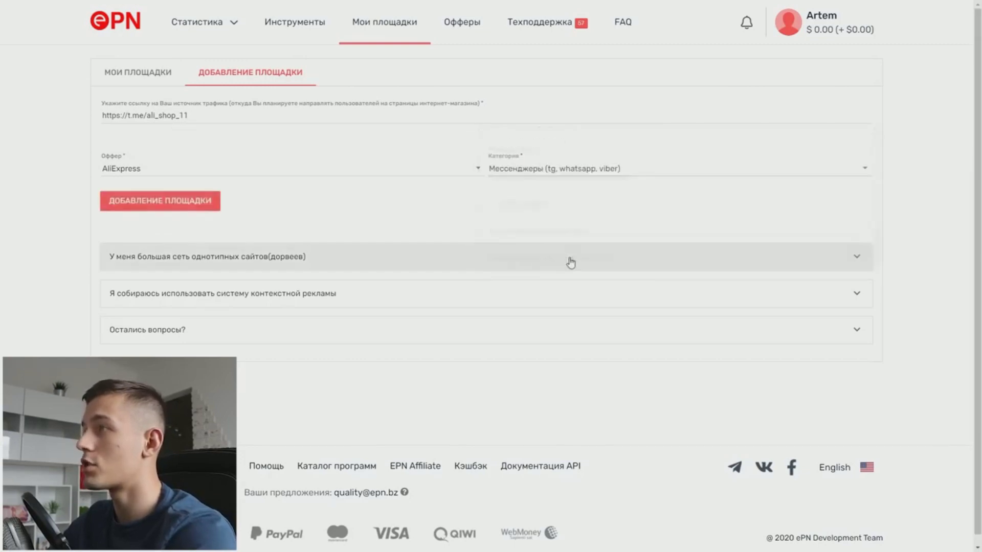
click(212, 202)
key(F11)
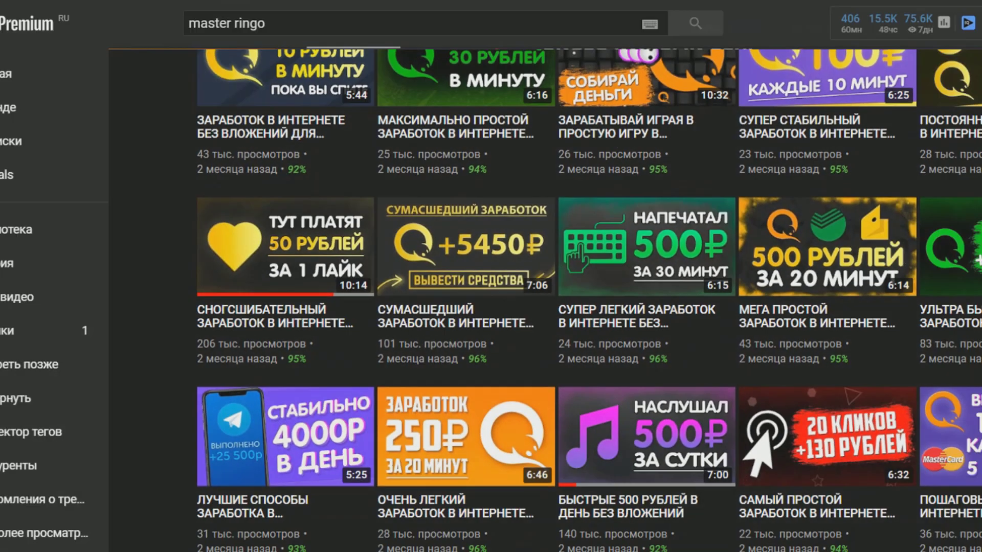
- Look through the older earning videos on the Master Ringo YouTube channel
scroll(614, 317, down, 1)
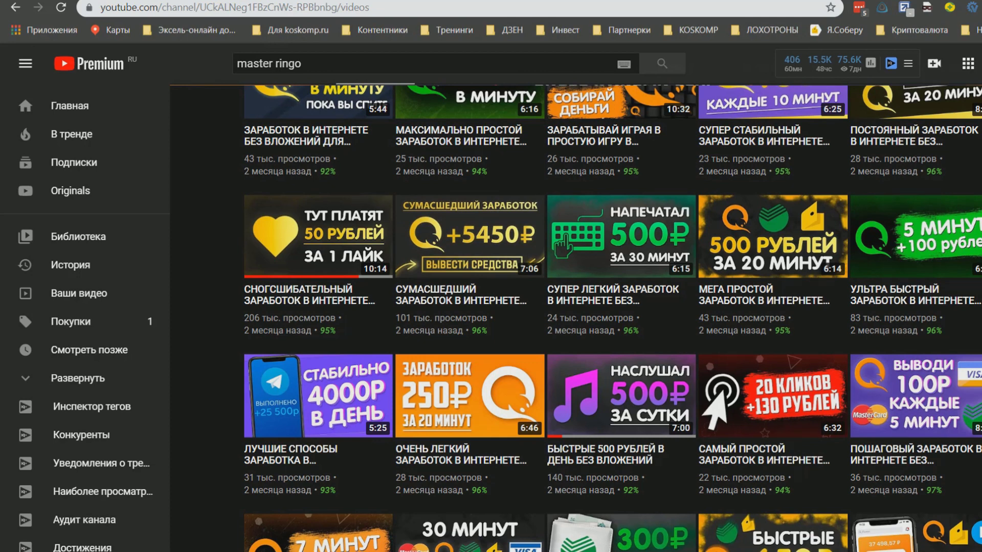
scroll(810, 197, down, 4)
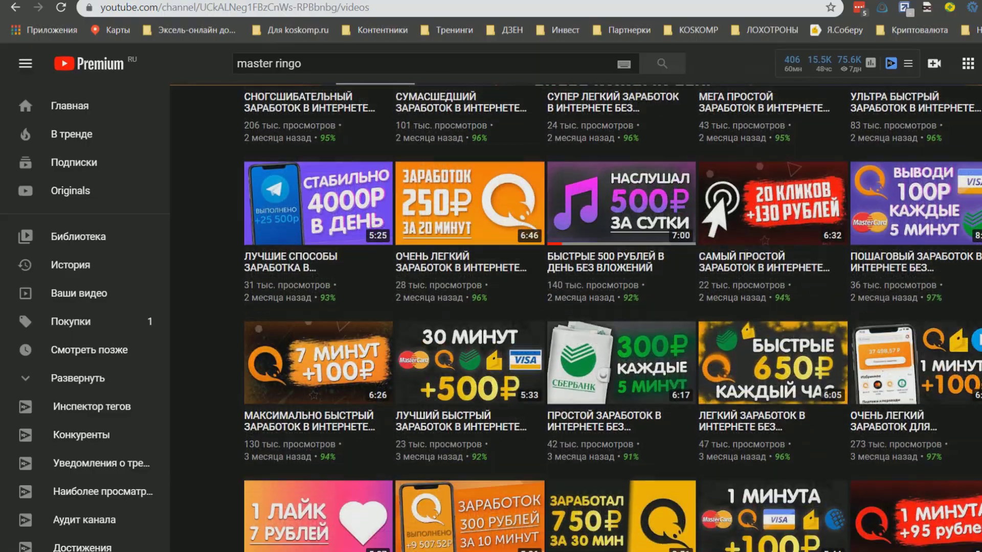
scroll(612, 318, down, 3)
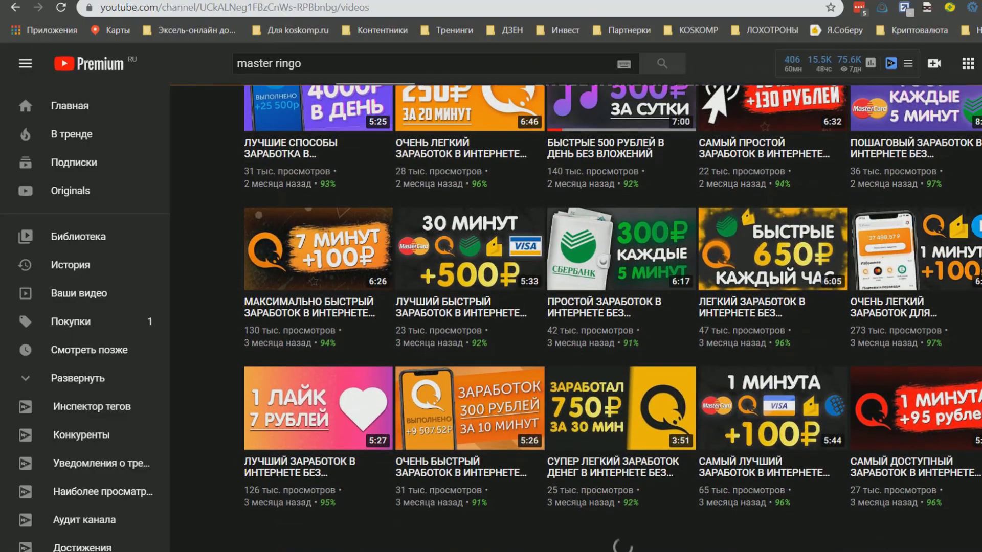
scroll(613, 276, down, 4)
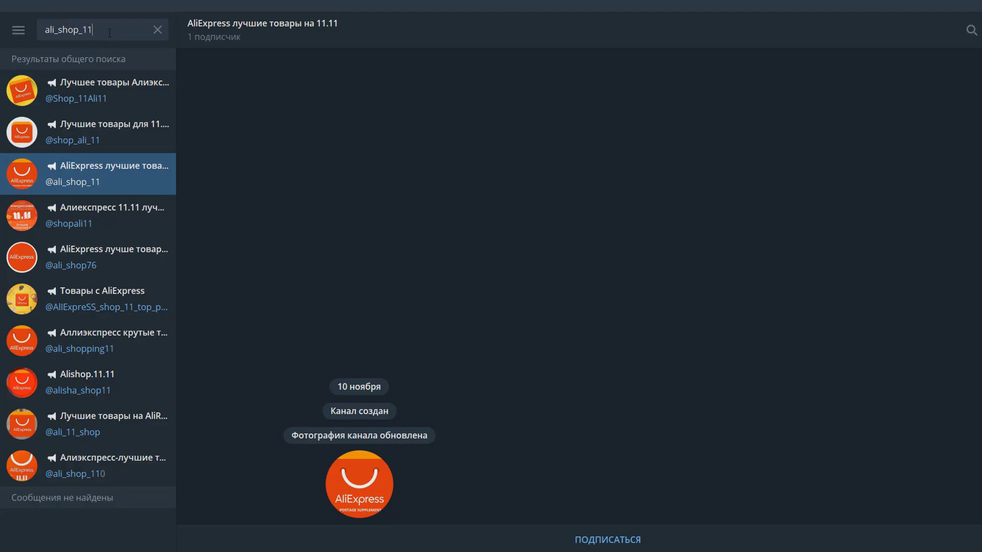
- Check the subscribers of the "Лучшее товары Алиэкспресс" and "Лучшие товары для 11.11" channels in the ali_shop_11 search results
click(106, 90)
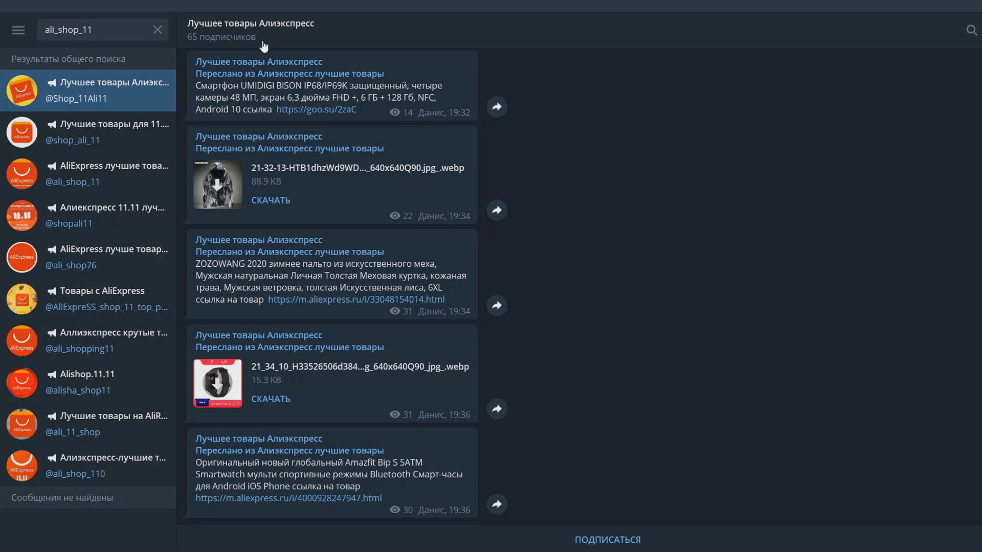
click(99, 132)
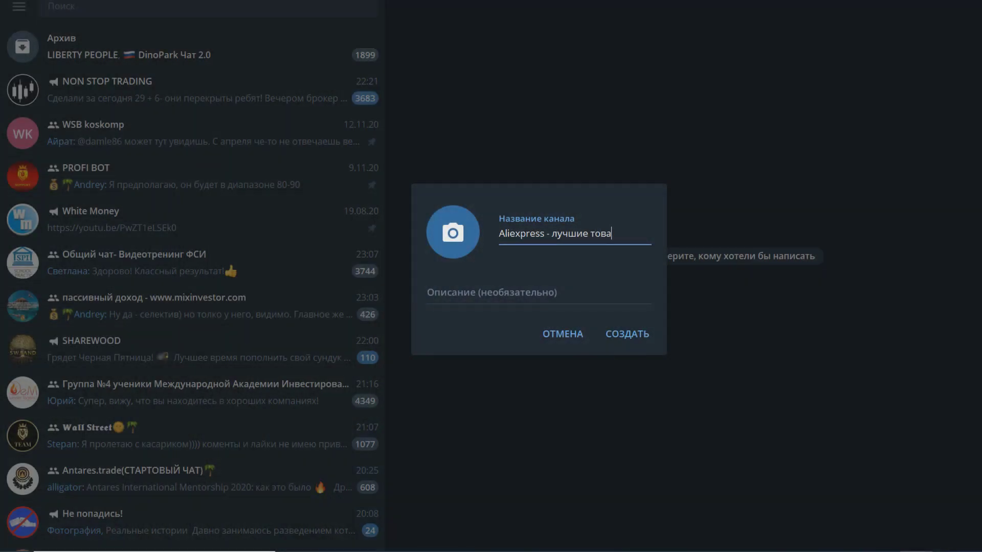
- Enter a name containing "скидки" for the new Aliexpress Telegram channel
text(скидки)
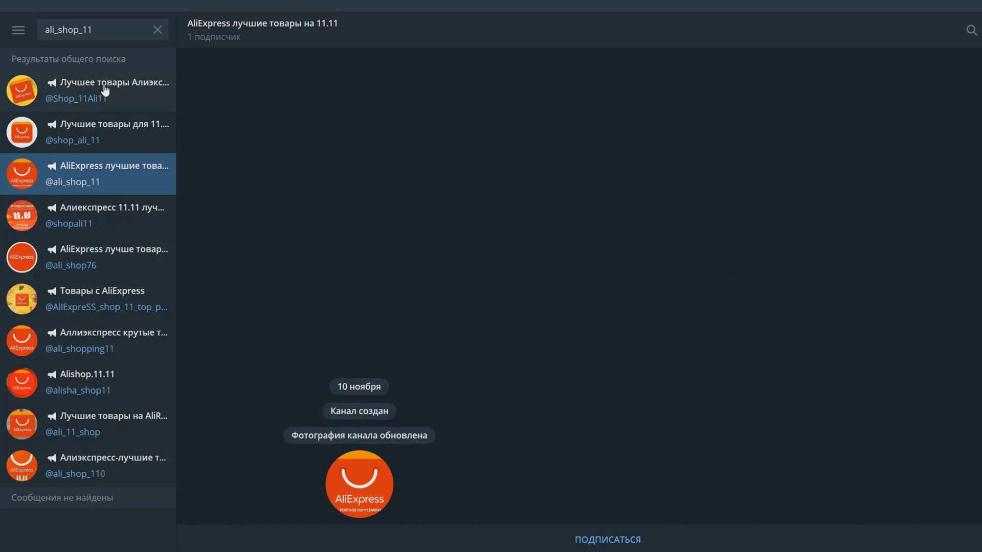
- Open the "Лучшее товары Алиэкспресс" channel from the ali_shop_11 search results
click(105, 90)
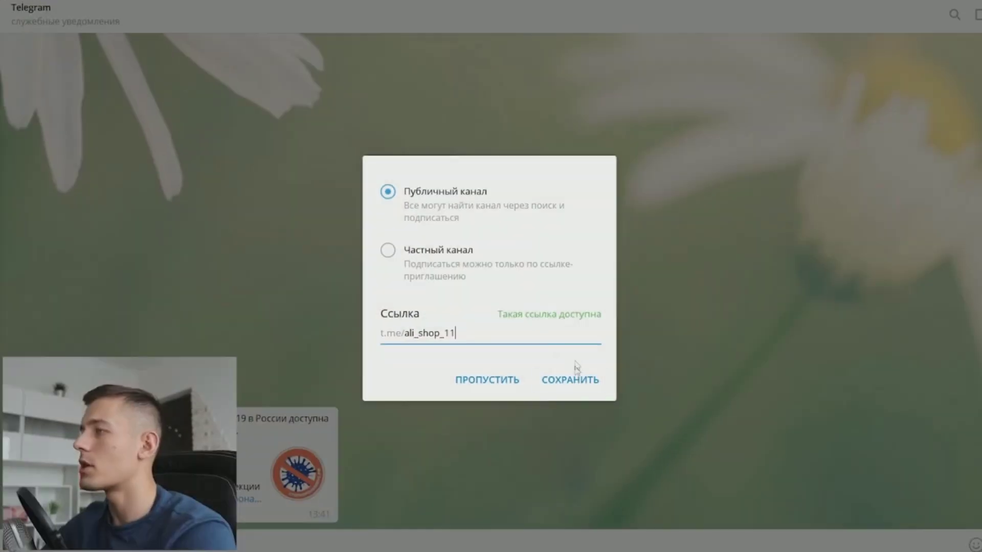
- Save the new channel as public with the link t.me/ali_shop_11
click(570, 377)
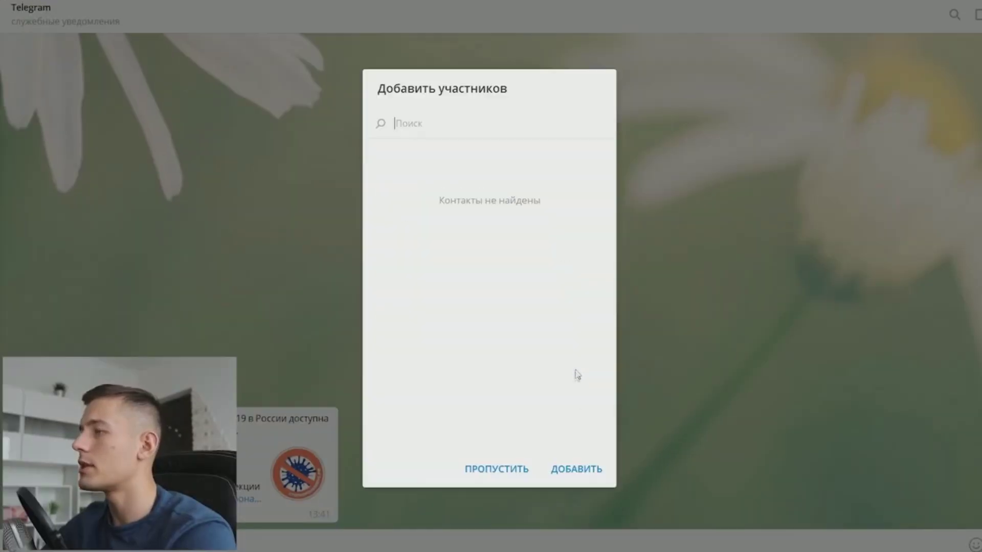
- Skip adding participants to the new Telegram channel
click(503, 467)
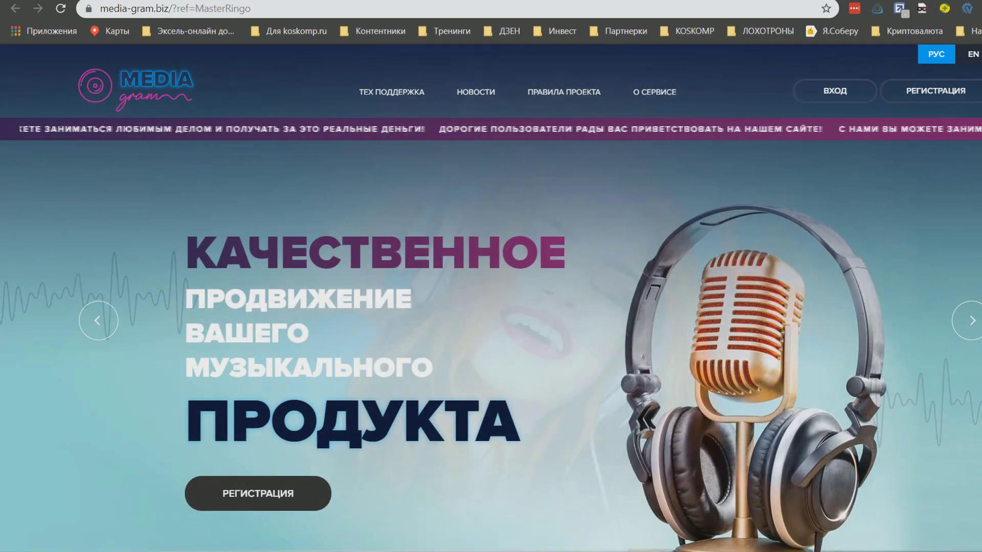
- Examine the Media Gram home page in the browser, including user statistics, client reviews, latest news and the question-and-answer section
scroll(491, 298, down, 5)
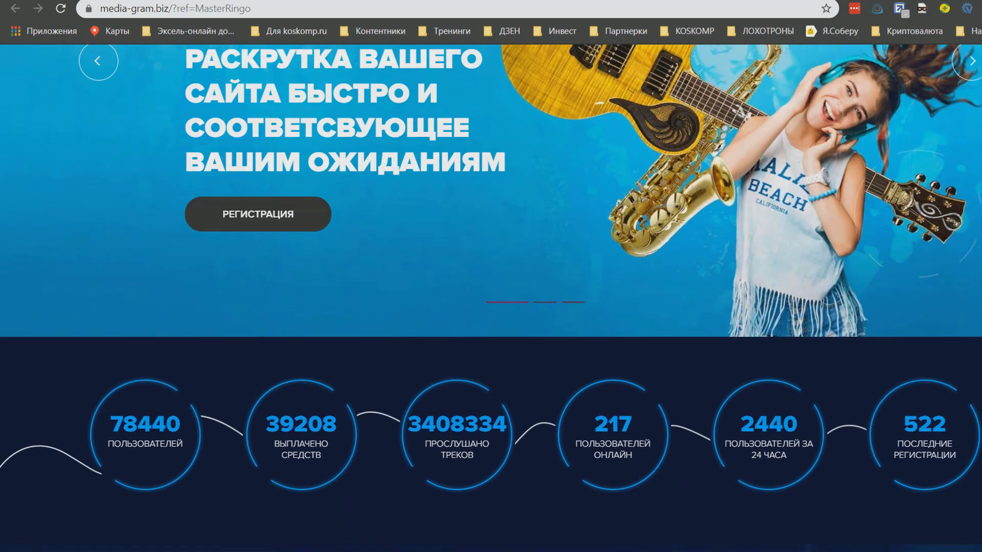
scroll(491, 299, down, 3)
scroll(491, 299, down, 6)
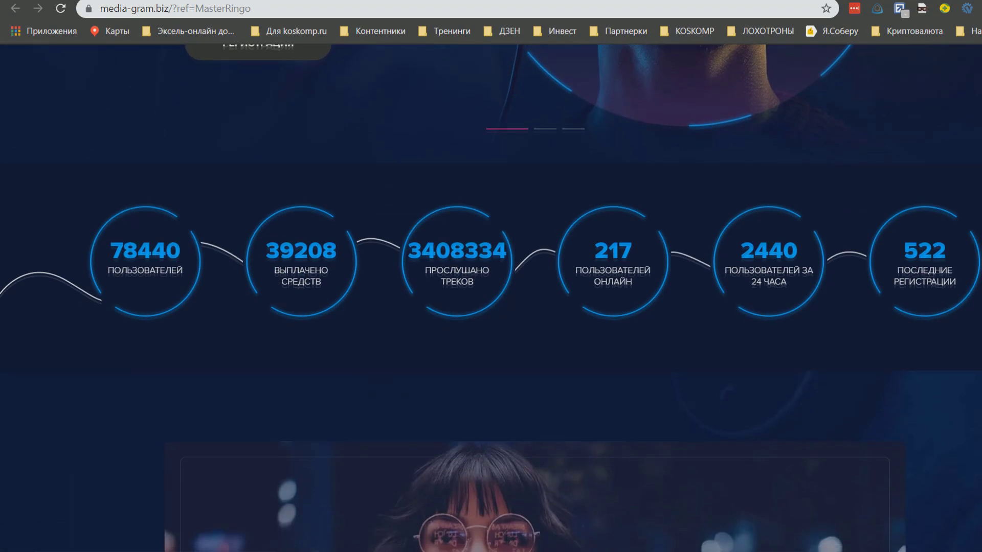
scroll(491, 298, down, 3)
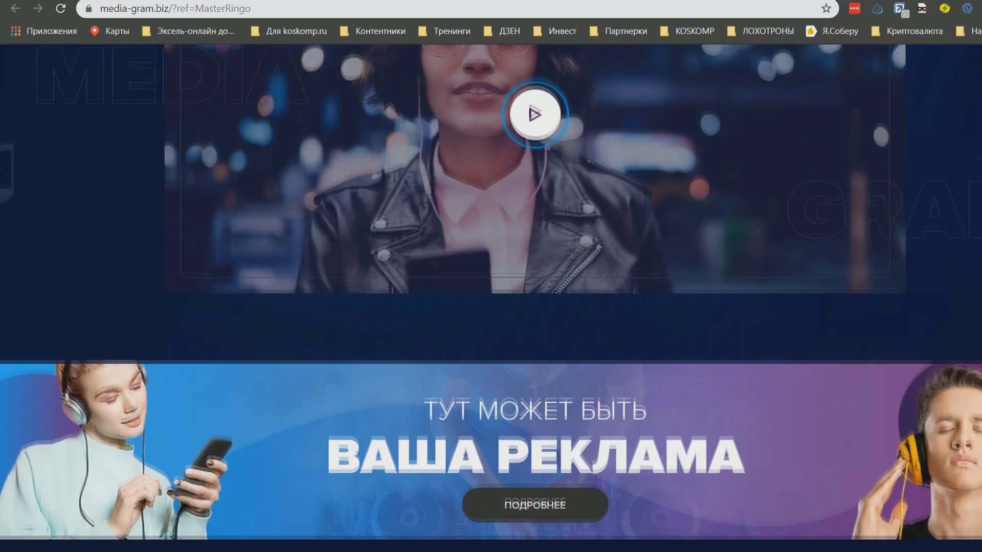
scroll(491, 276, down, 3)
scroll(491, 276, down, 3)
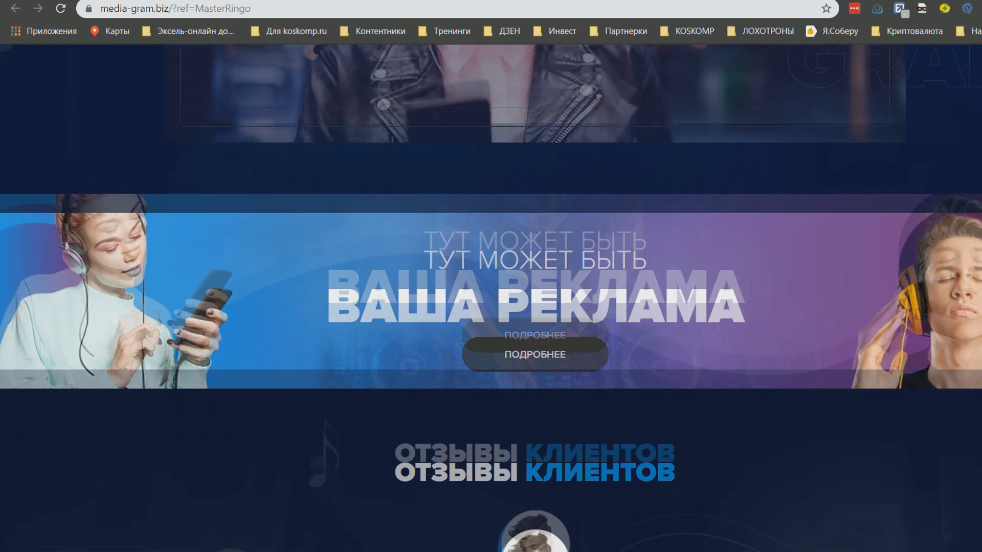
scroll(491, 277, down, 10)
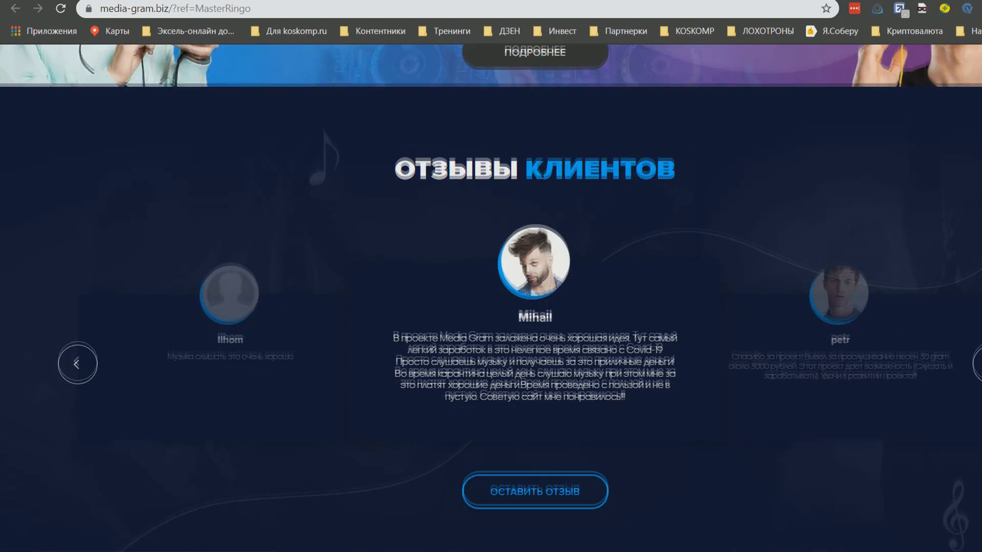
scroll(491, 277, down, 2)
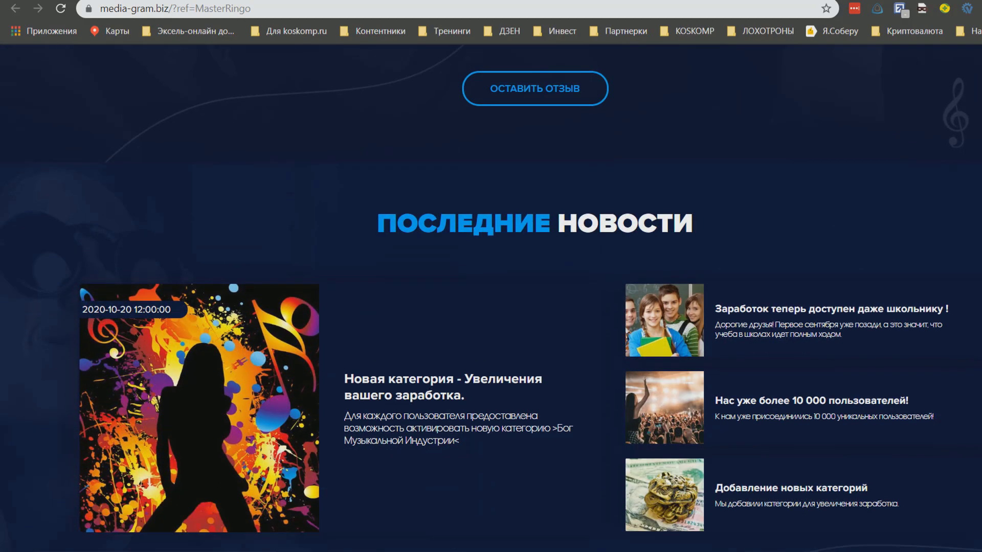
scroll(491, 276, down, 10)
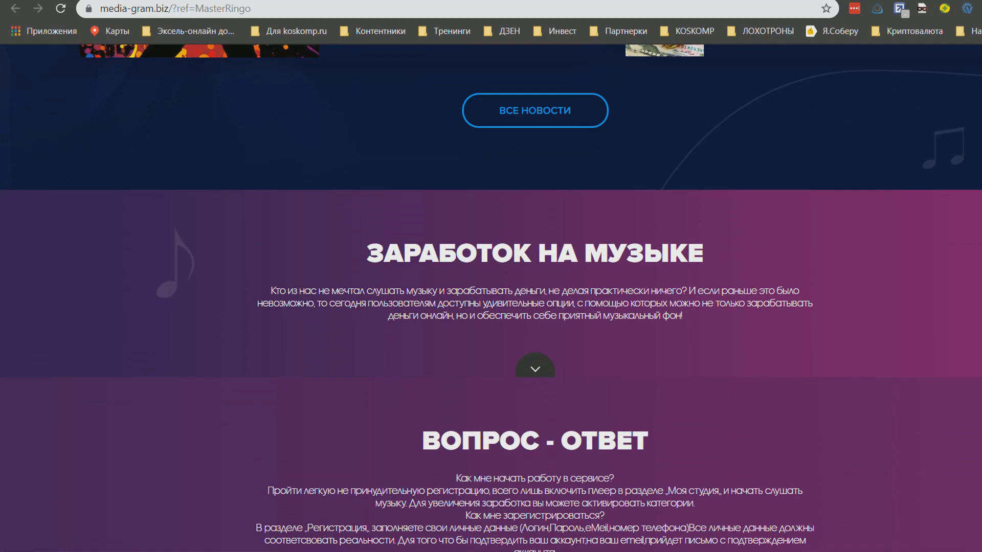
scroll(491, 277, down, 3)
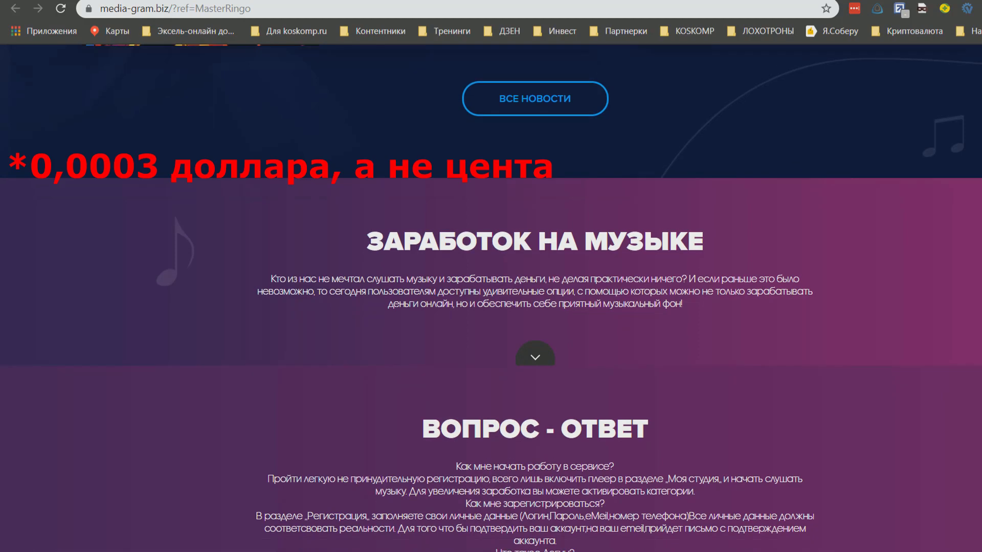
scroll(491, 276, up, 10)
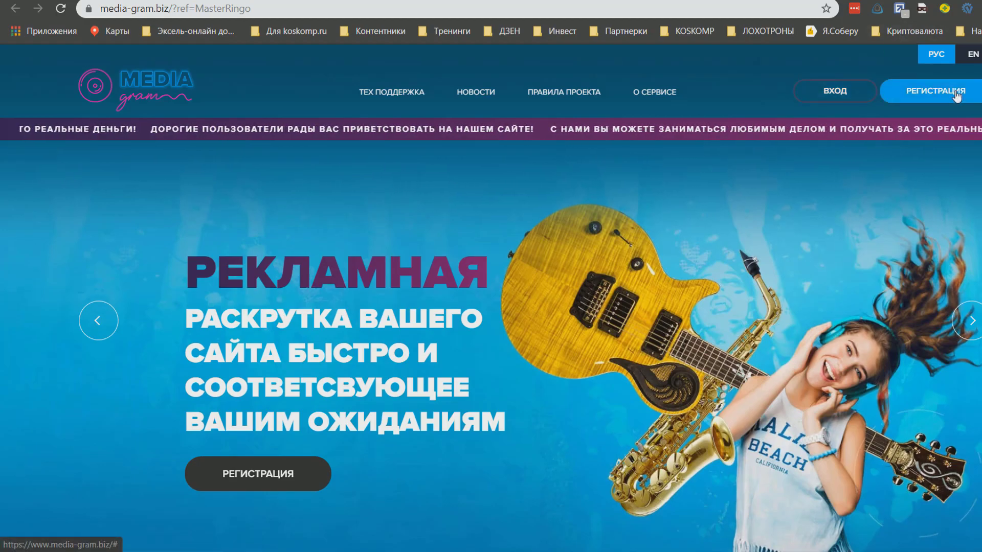
- Open the Media Gram registration form, and enter the account login in the personal account sign-in form
click(957, 97)
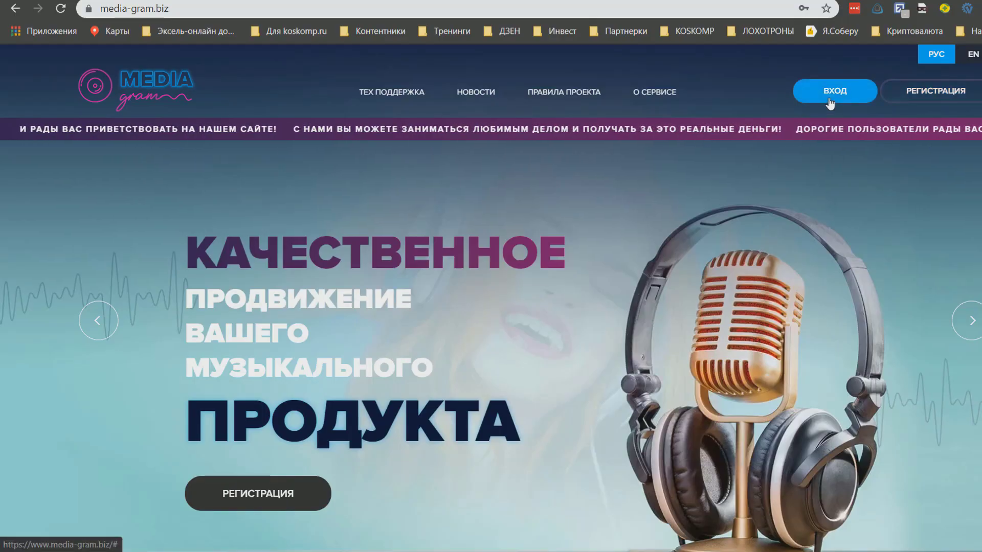
click(830, 100)
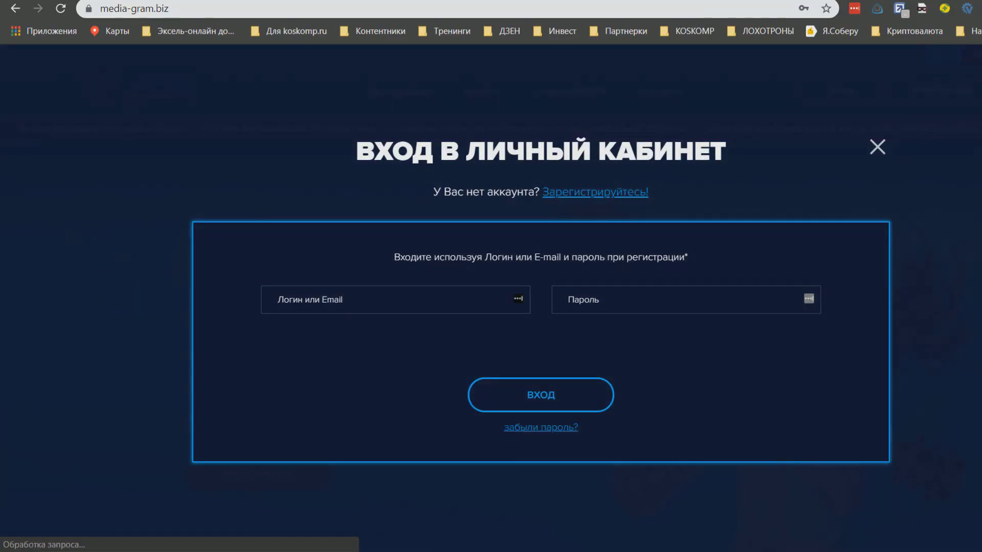
click(351, 305)
text(da)
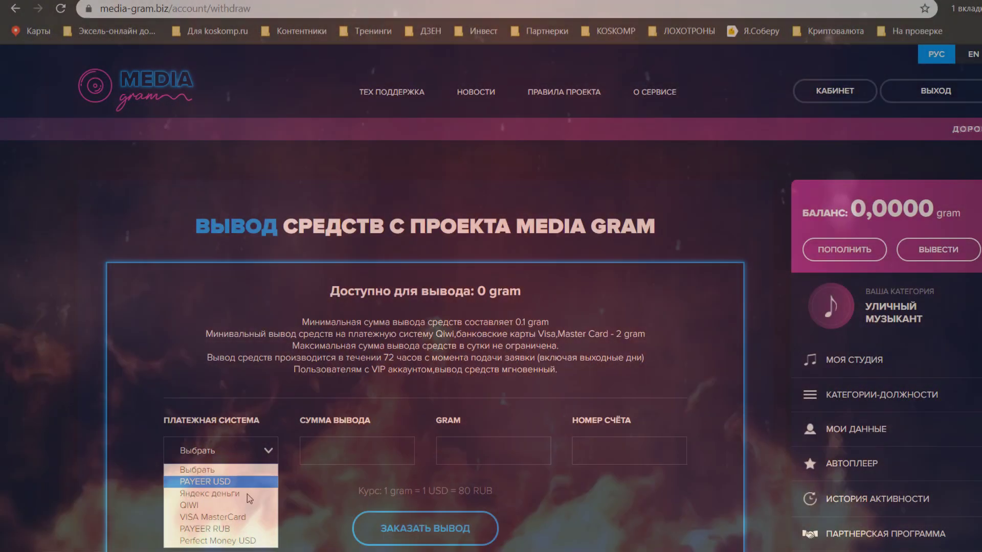
- Check the payment systems offered for withdrawing funds and open the autoplayer page
click(248, 492)
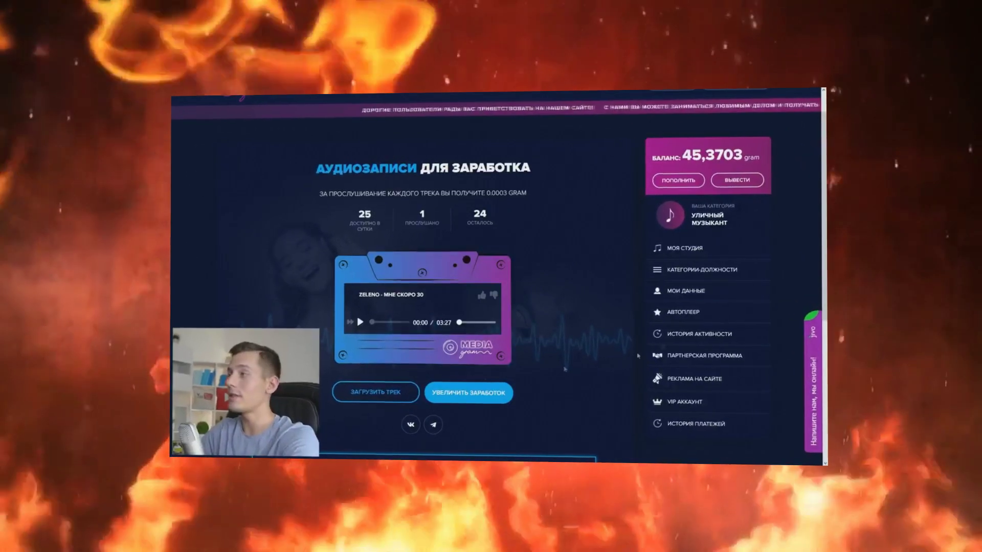
click(693, 313)
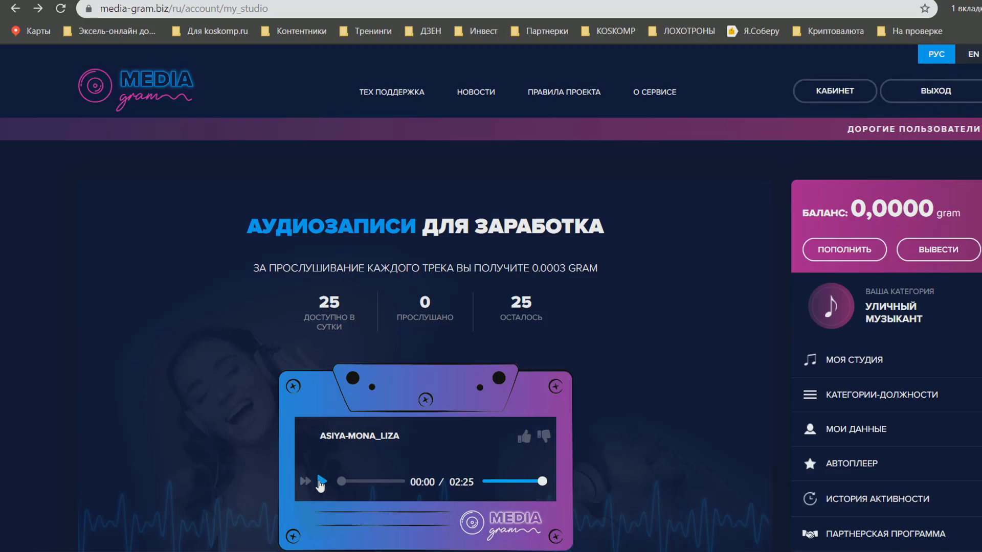
- Play the ASIYA-MONA_LIZA track in the studio player and submit the captcha code to collect the listening reward
click(321, 482)
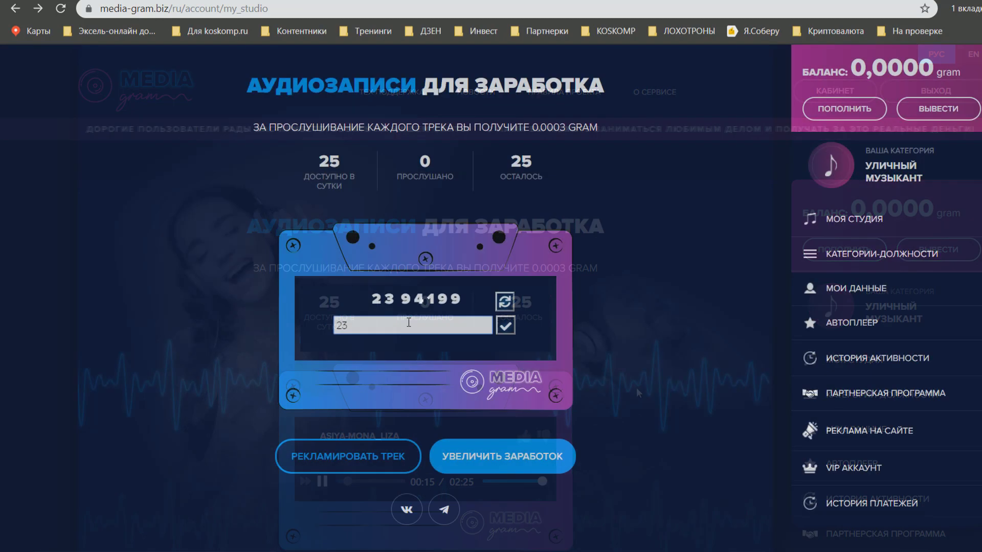
text(94199)
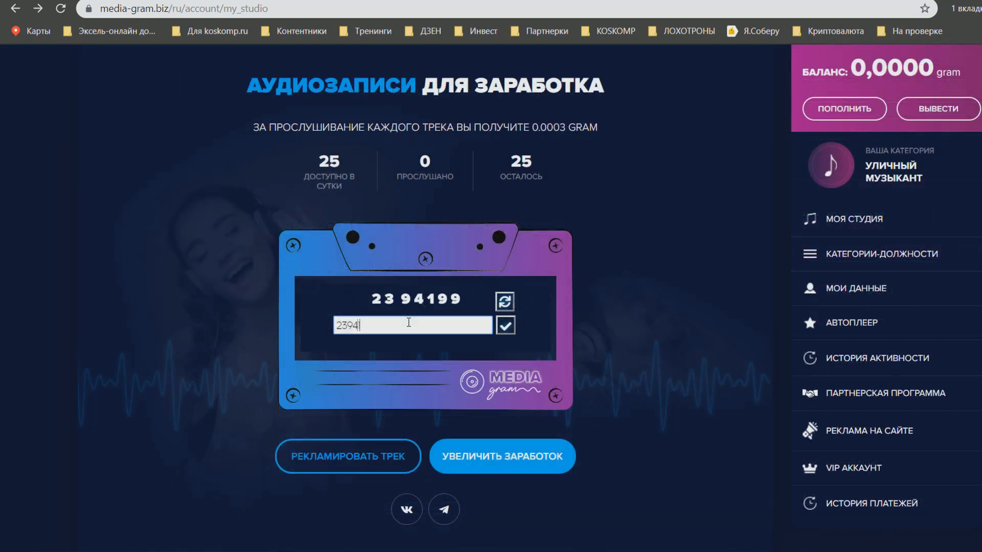
click(505, 325)
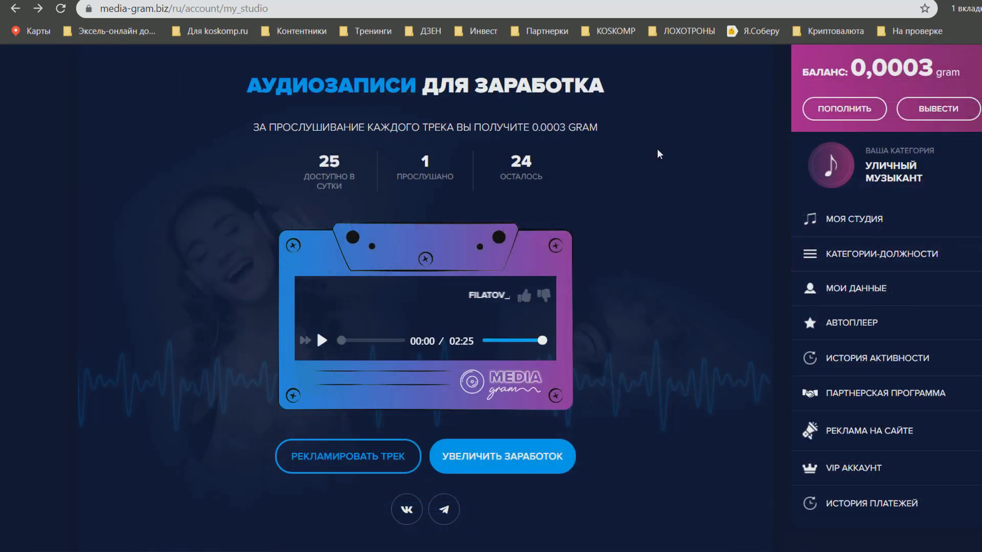
scroll(688, 160, up, 3)
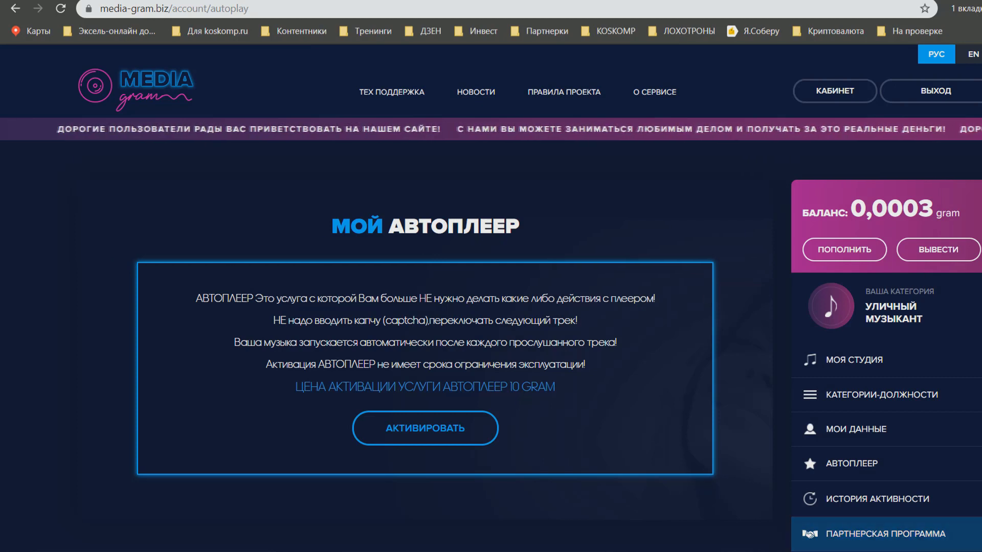
- Examine the per-track earnings and activation prices in the table of listener categories, from Уличный музыкант to Бог Музыкальной Индустрии
click(853, 551)
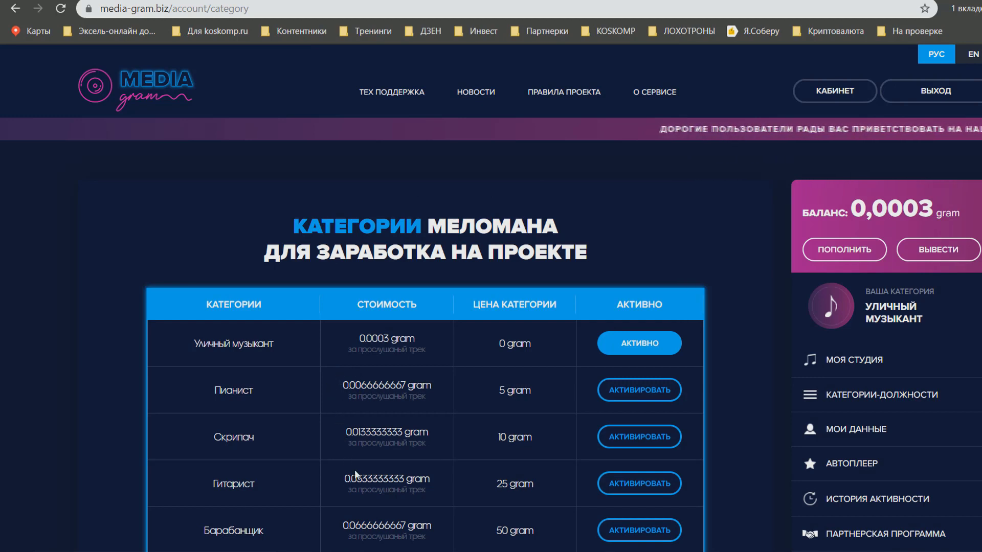
scroll(354, 470, down, 4)
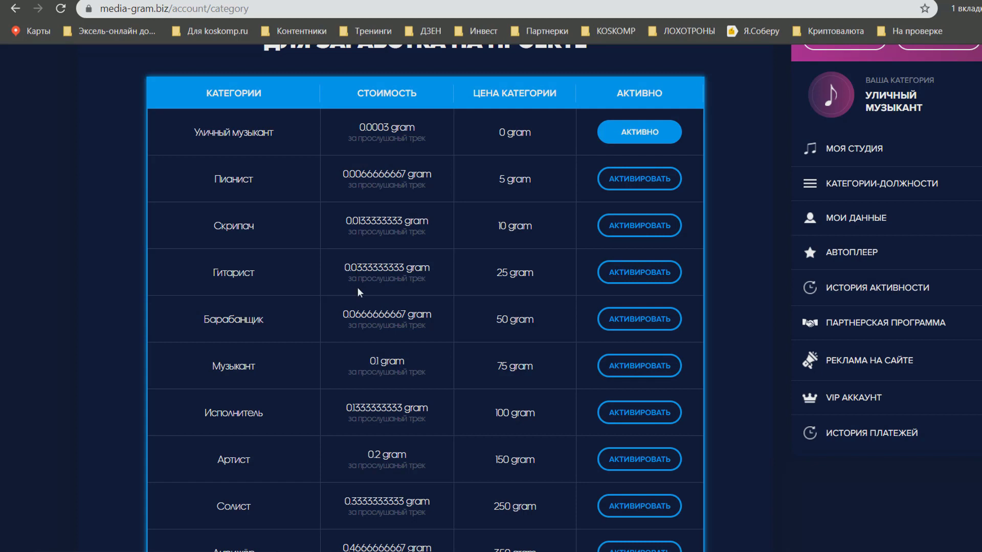
scroll(358, 288, down, 2)
scroll(362, 296, down, 5)
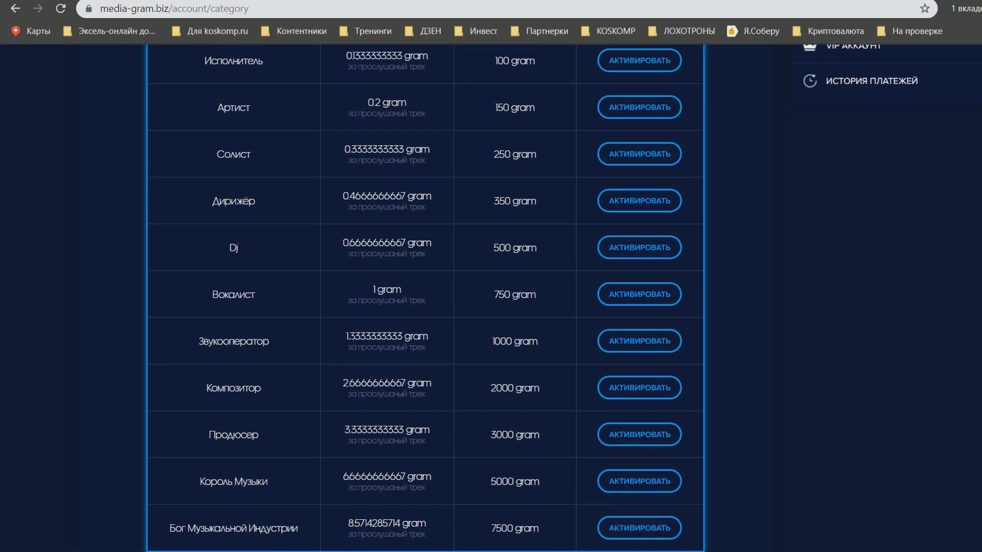
scroll(373, 425, up, 3)
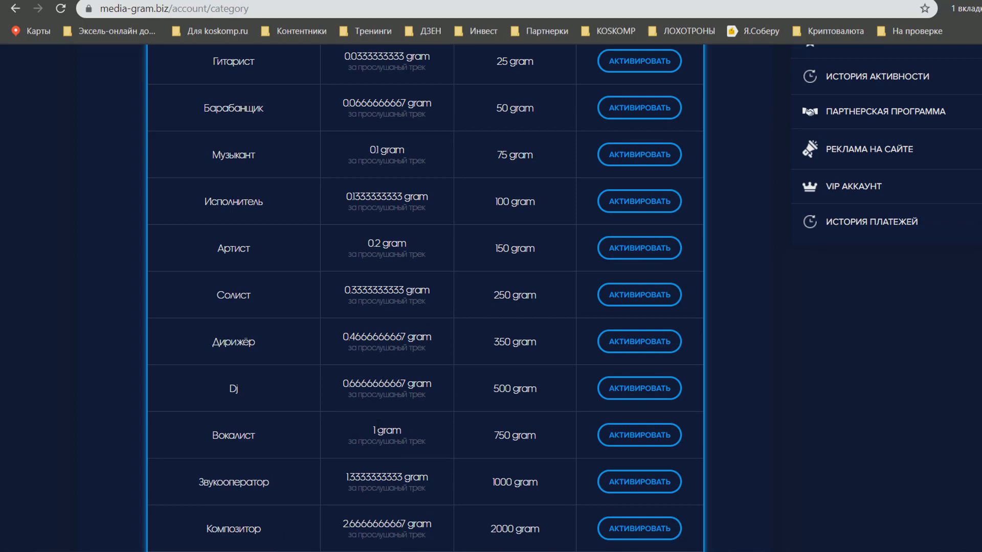
scroll(394, 297, down, 8)
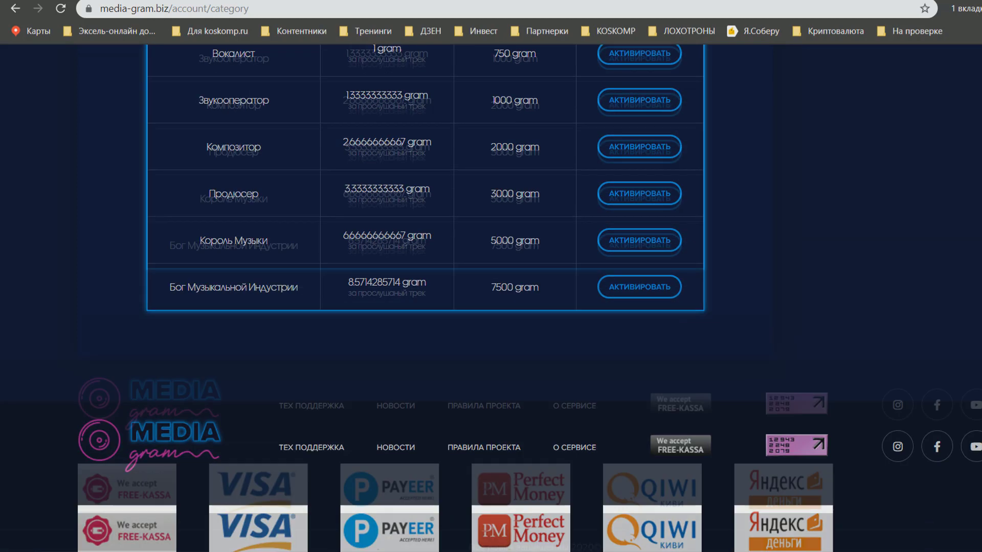
scroll(491, 292, up, 2)
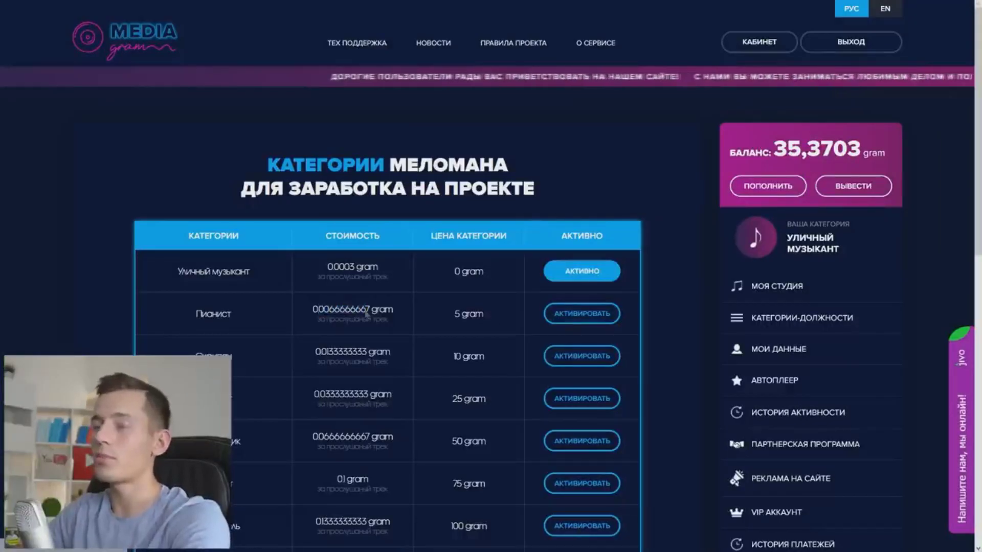
scroll(352, 380, down, 5)
scroll(352, 381, down, 3)
scroll(351, 378, up, 10)
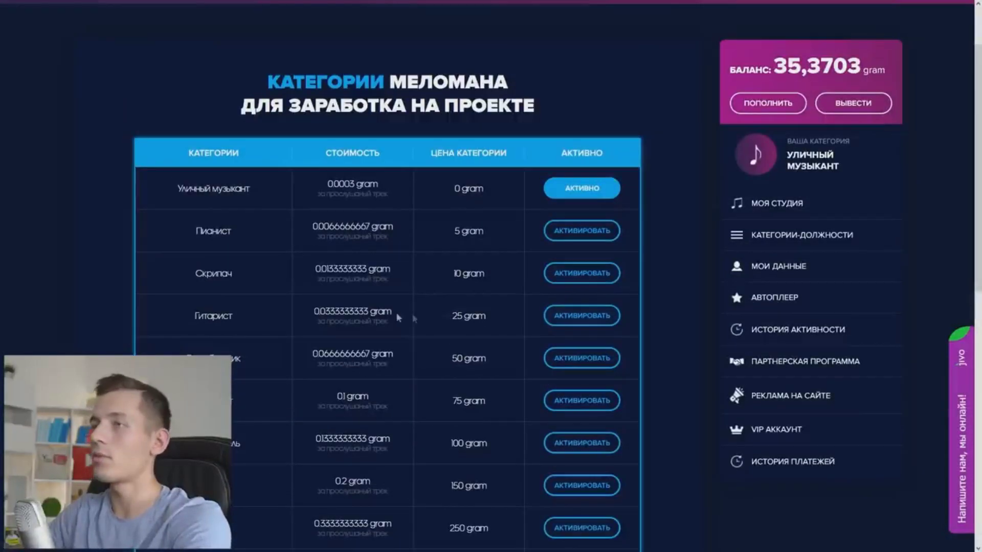
- Activate the Гитарист category priced at 25 gram, confirm the purchase, and open the autoplayer page
click(562, 316)
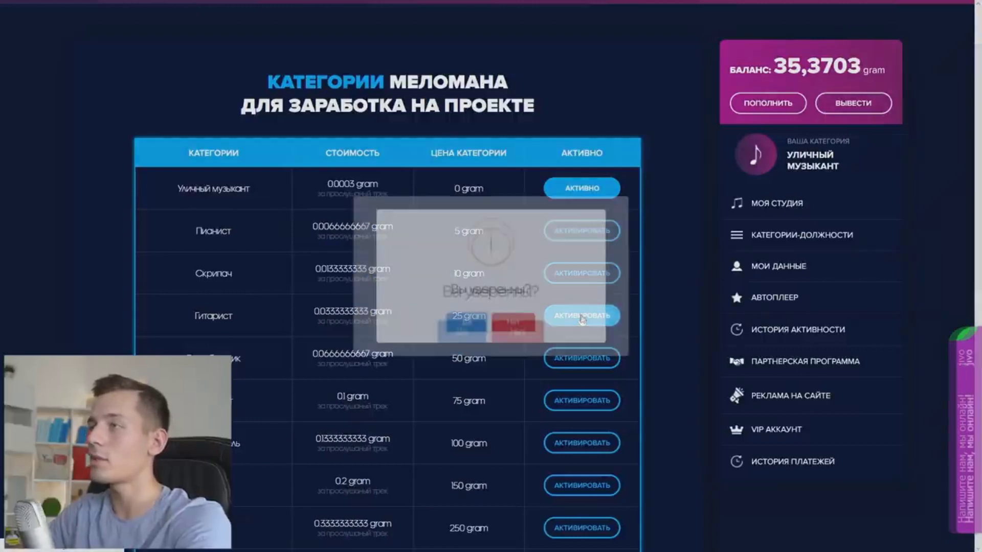
click(451, 341)
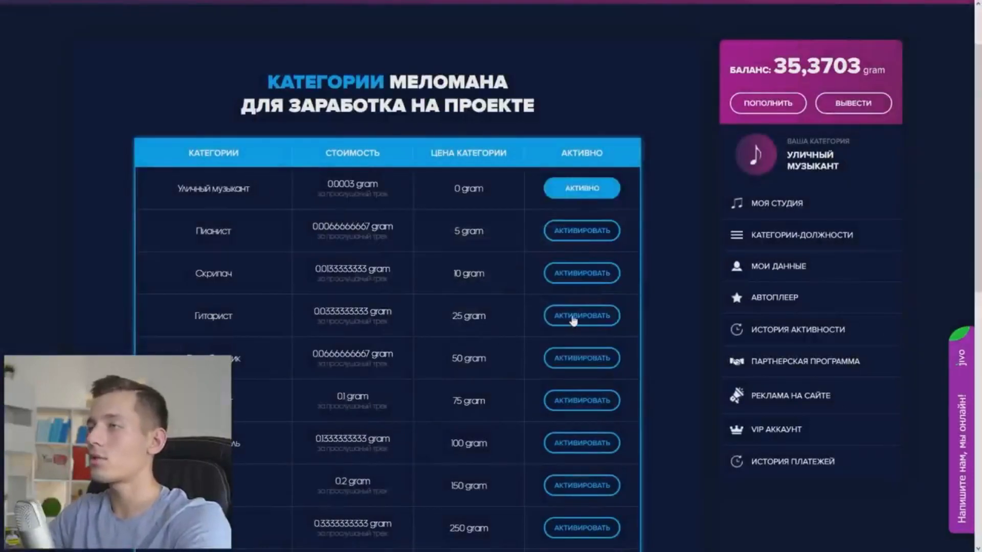
click(788, 295)
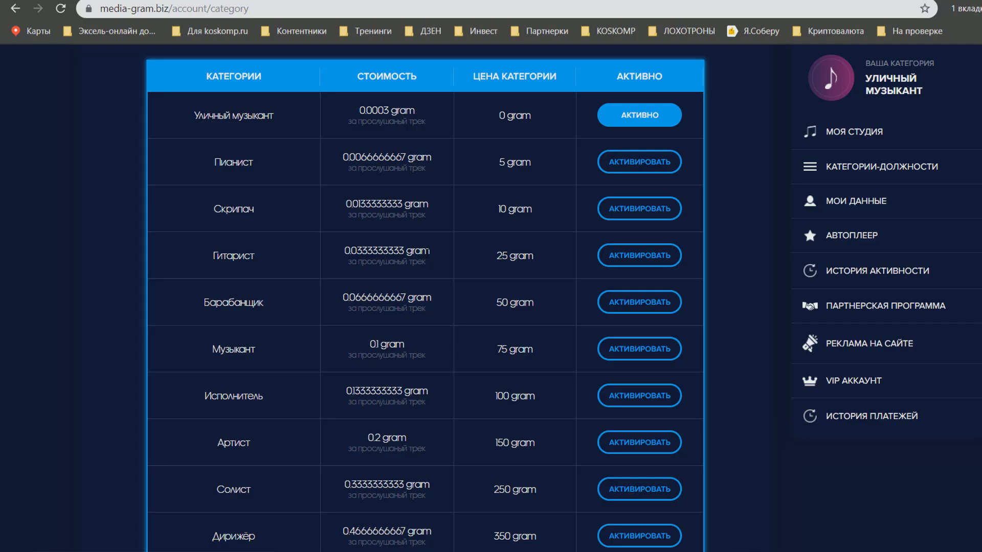
- Open the VIP account page and review its benefits and activation price
click(828, 377)
scroll(828, 377, down, 5)
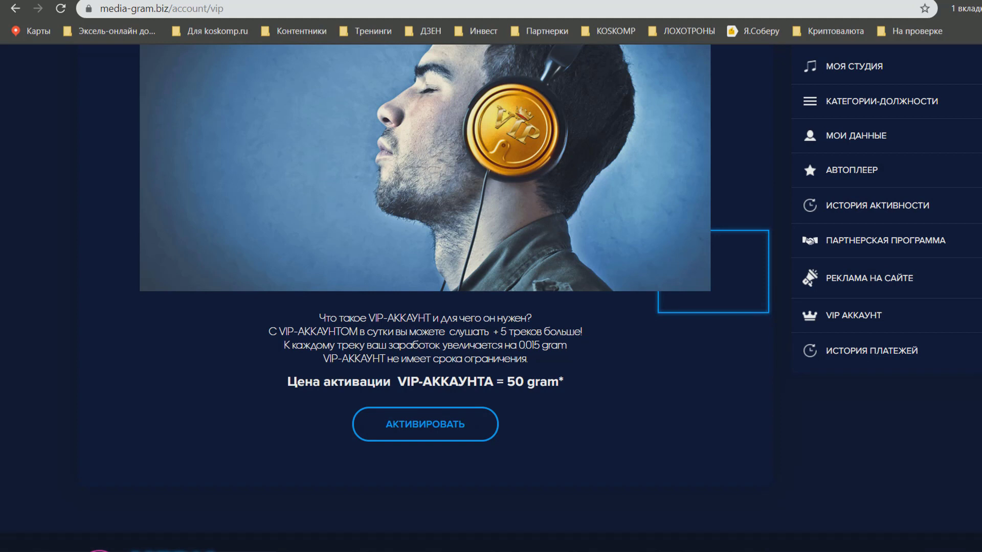
scroll(491, 297, up, 4)
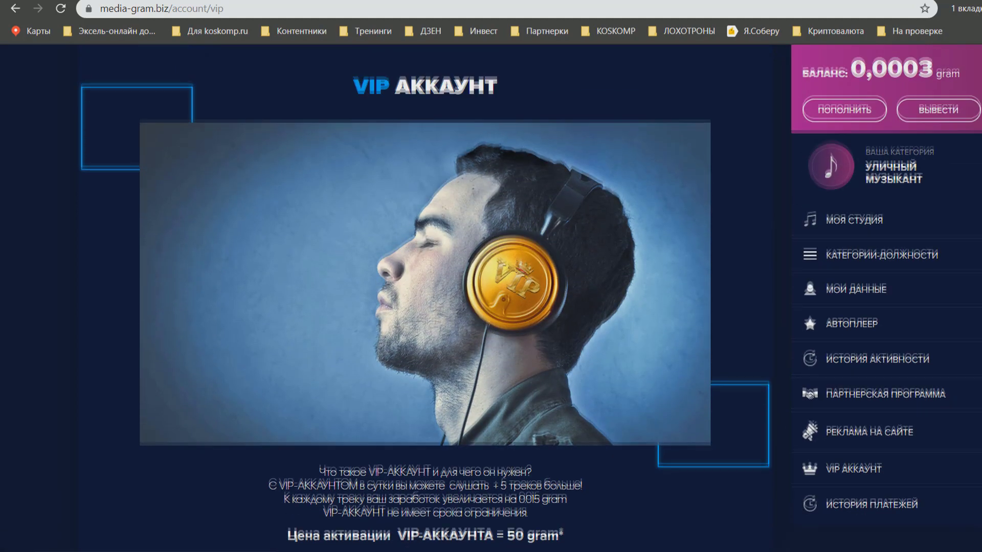